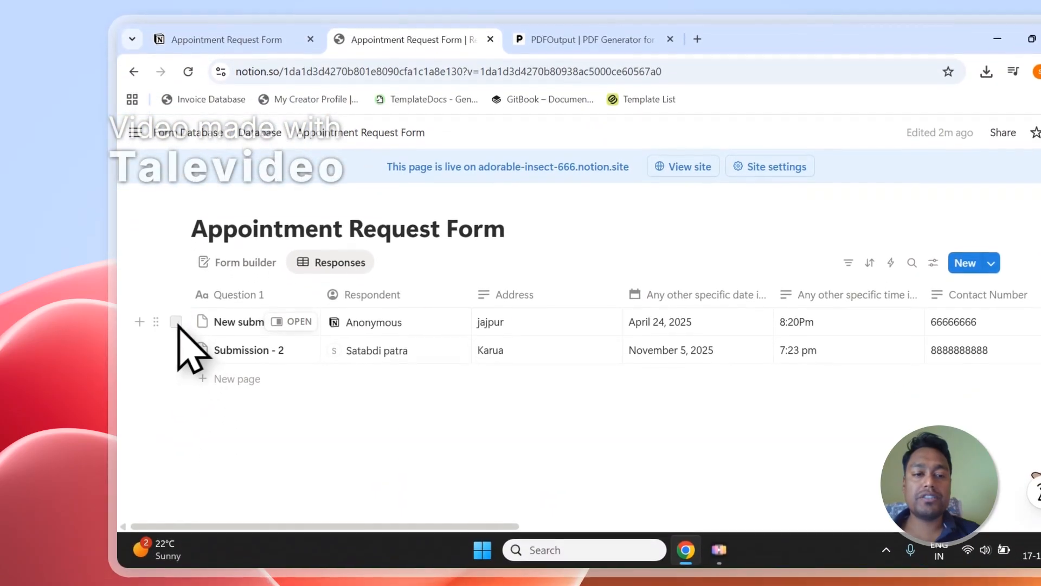
Select both submissions in the Responses table of the Appointment Request Form database and clear the selection.
left_click(173, 391)
left_click(176, 349)
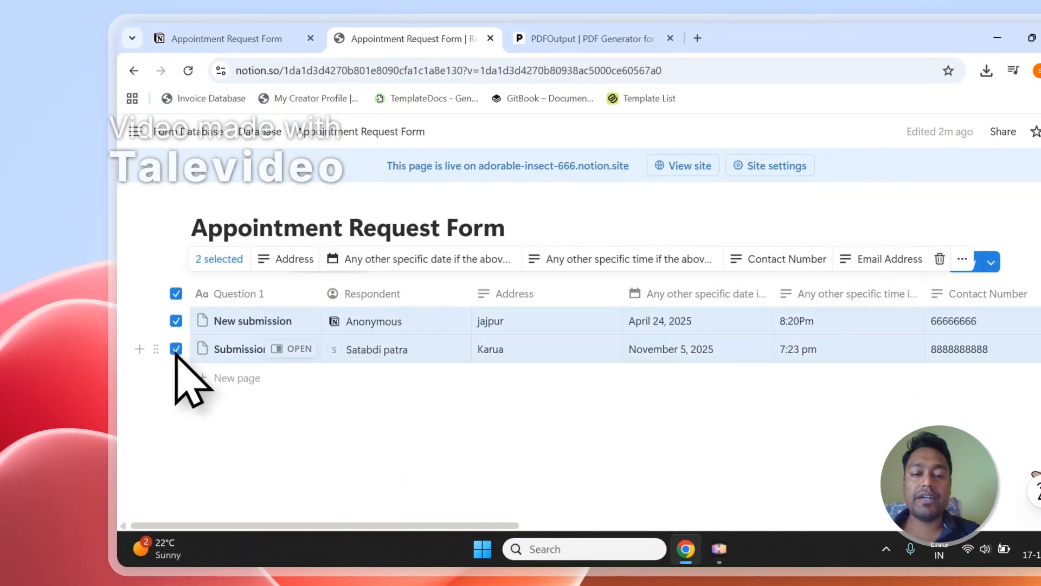
left_click(452, 223)
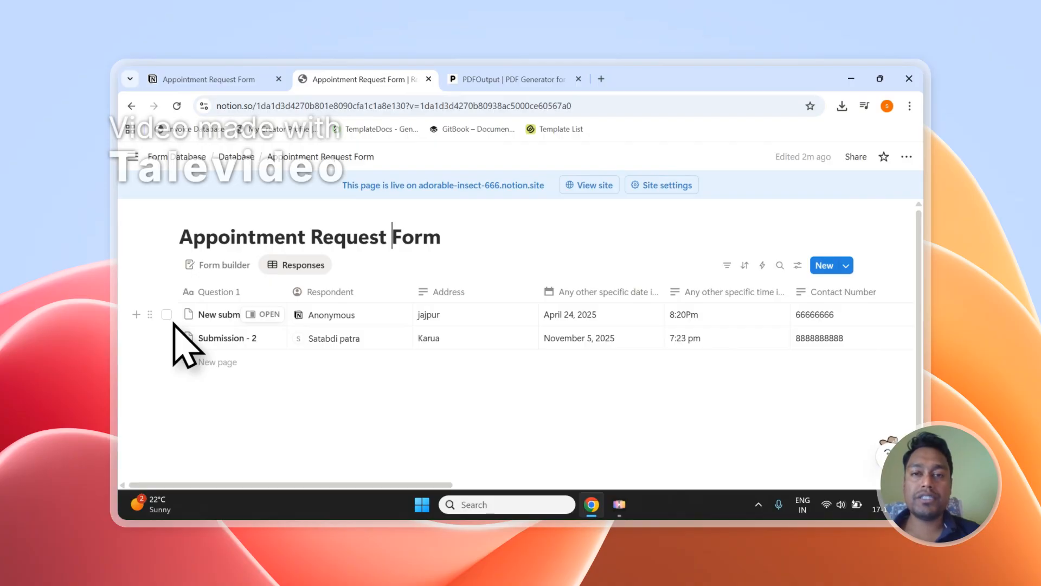
left_click(166, 314)
left_click(167, 338)
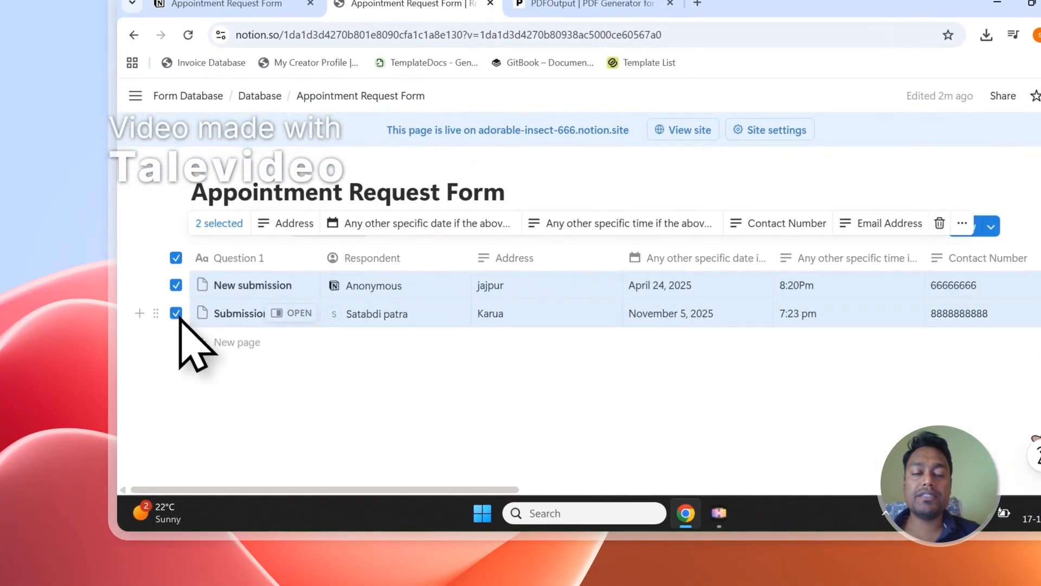
left_click(205, 393)
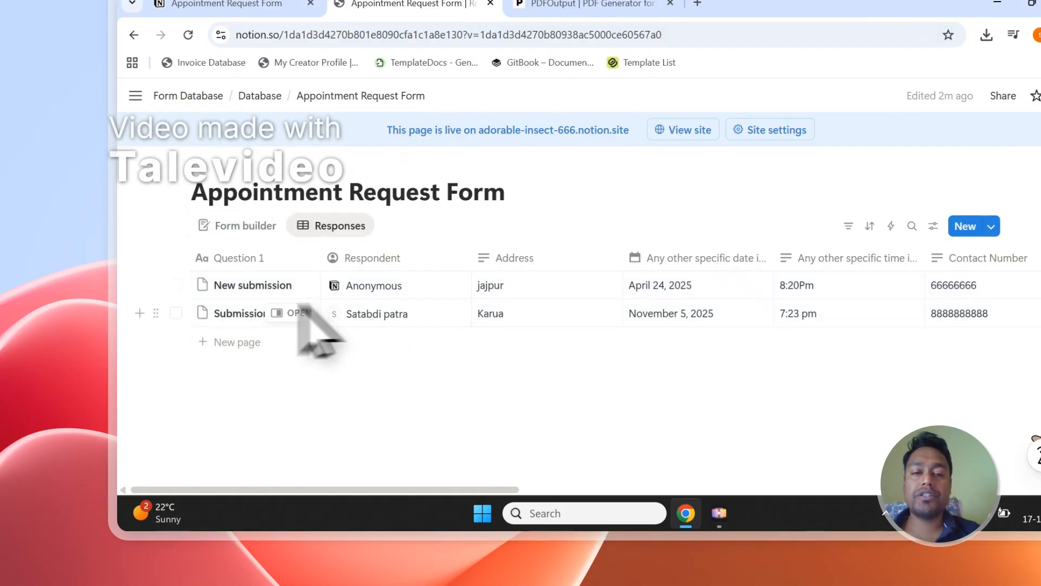
Switch to the PDFOutput website and examine its headline on generating PDFs from Google Docs using a Notion Database.
left_click(583, 3)
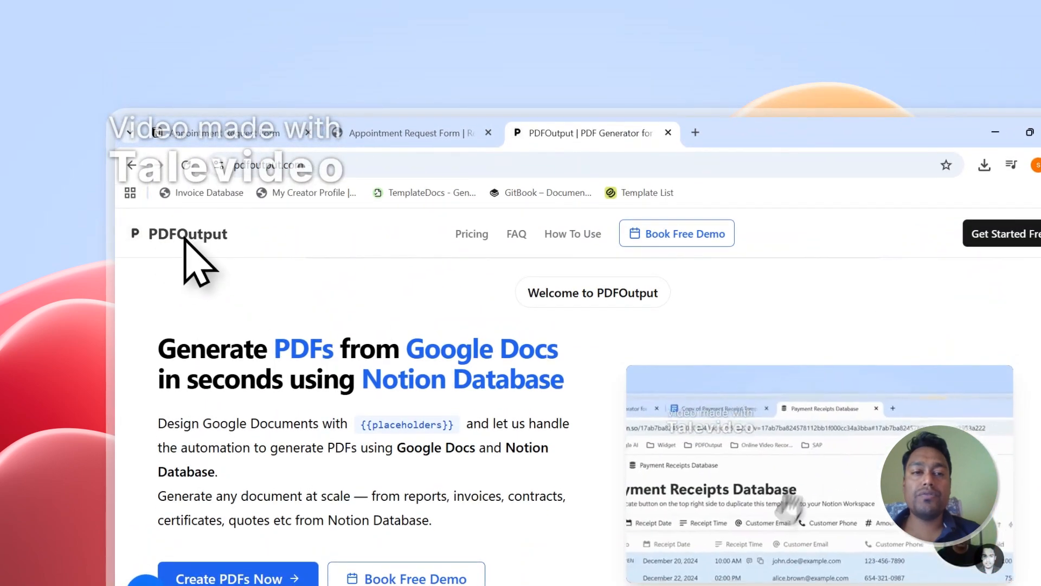
left_click_drag(272, 350, 340, 350)
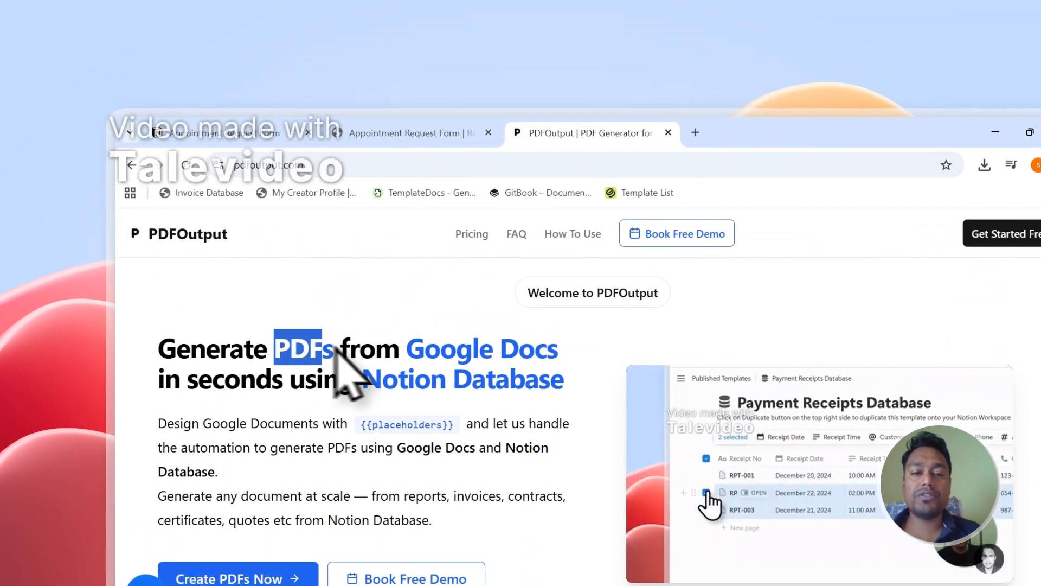
left_click_drag(406, 352, 516, 359)
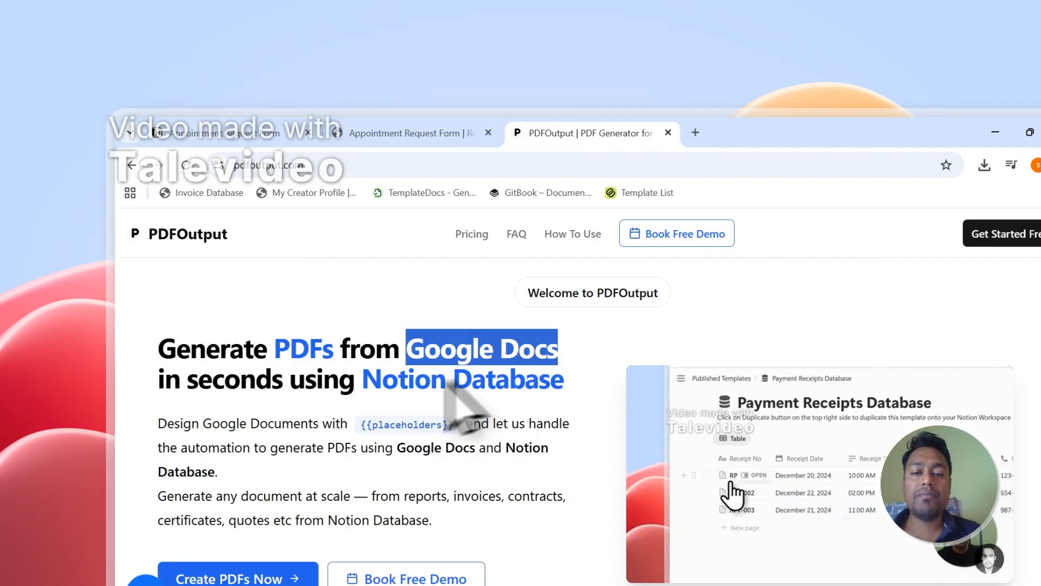
left_click_drag(362, 381, 558, 395)
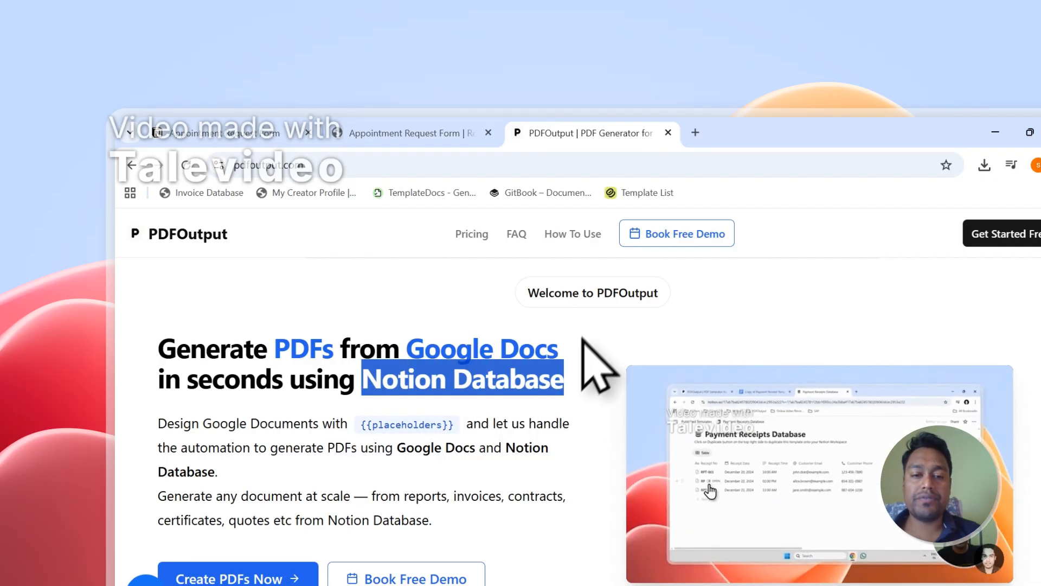
scroll(279, 413, "down", 2)
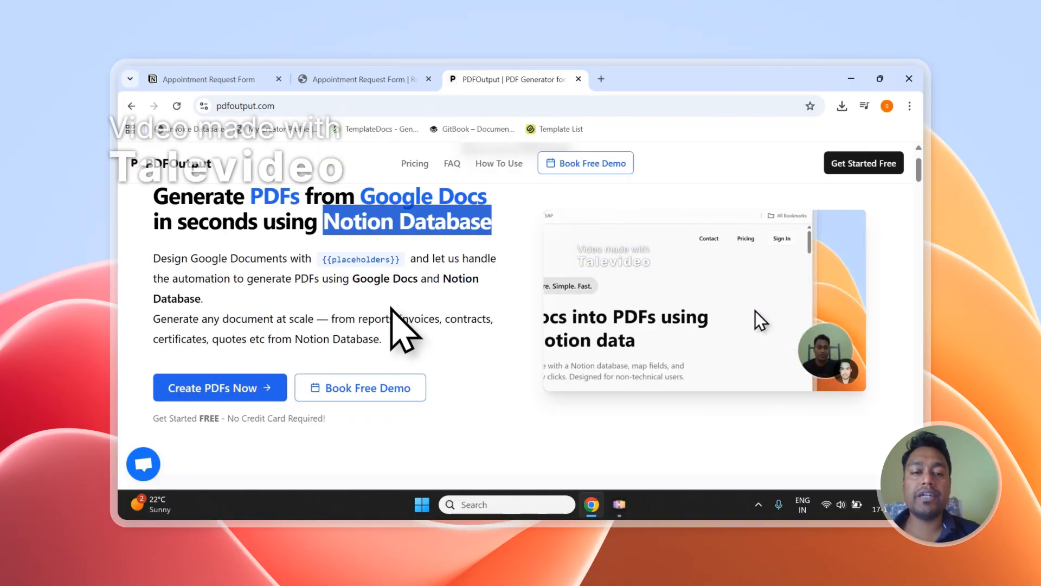
left_click(390, 296)
scroll(390, 294, "up", 2)
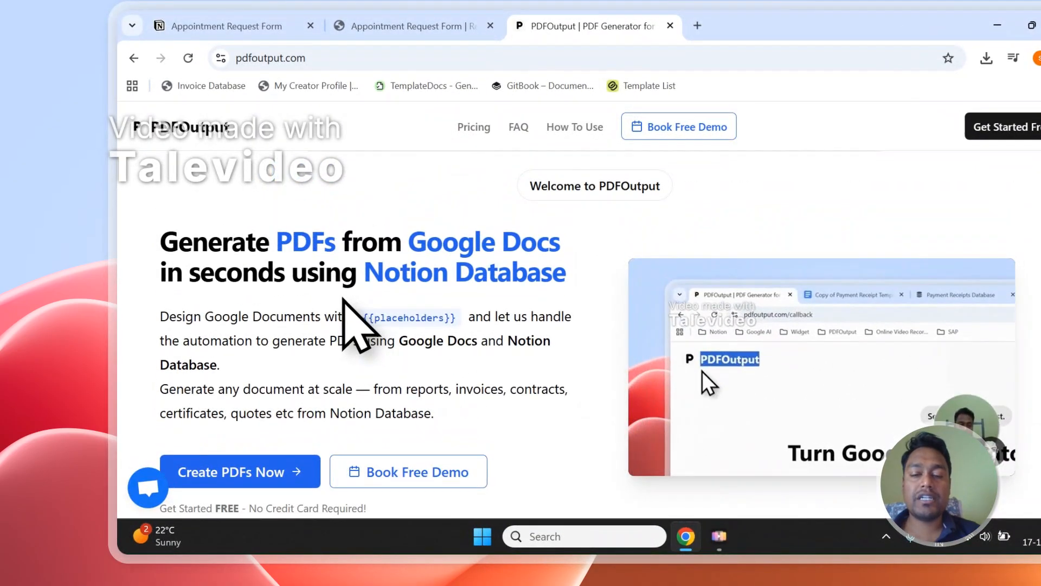
Sign in to PDFOutput with the Google account and grant it the requested account access.
left_click(223, 475)
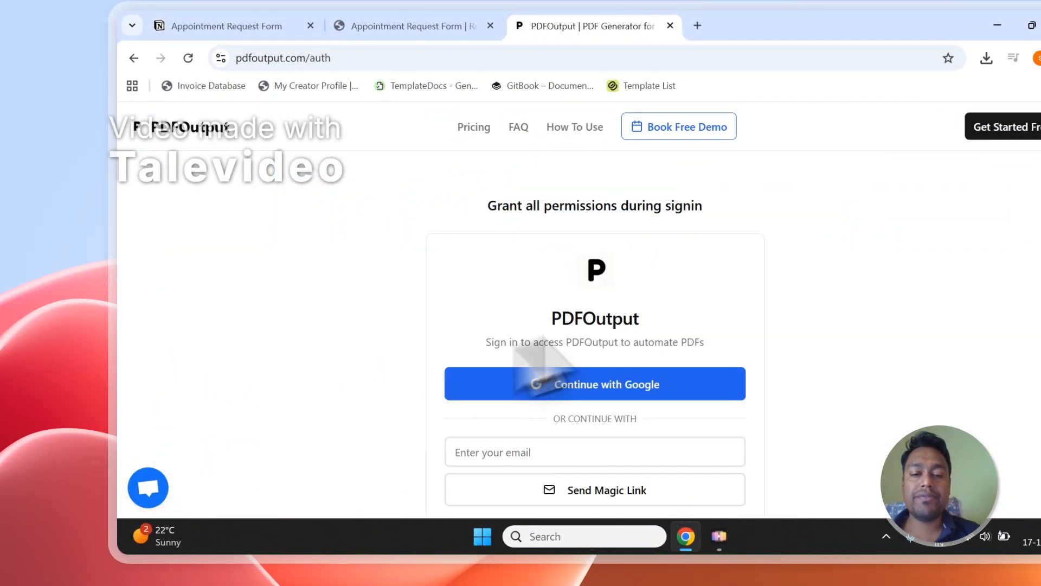
left_click(613, 367)
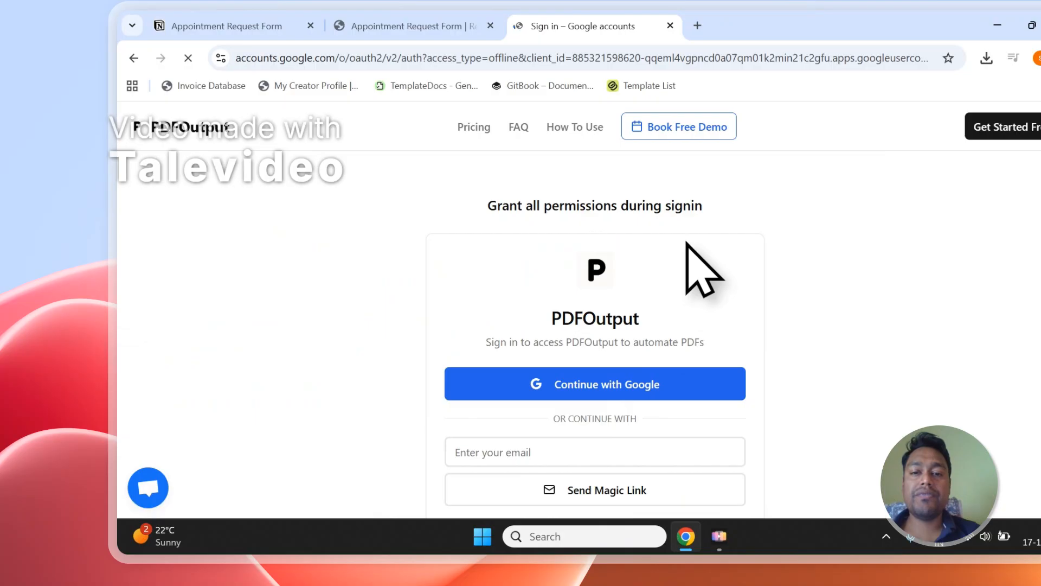
left_click(687, 336)
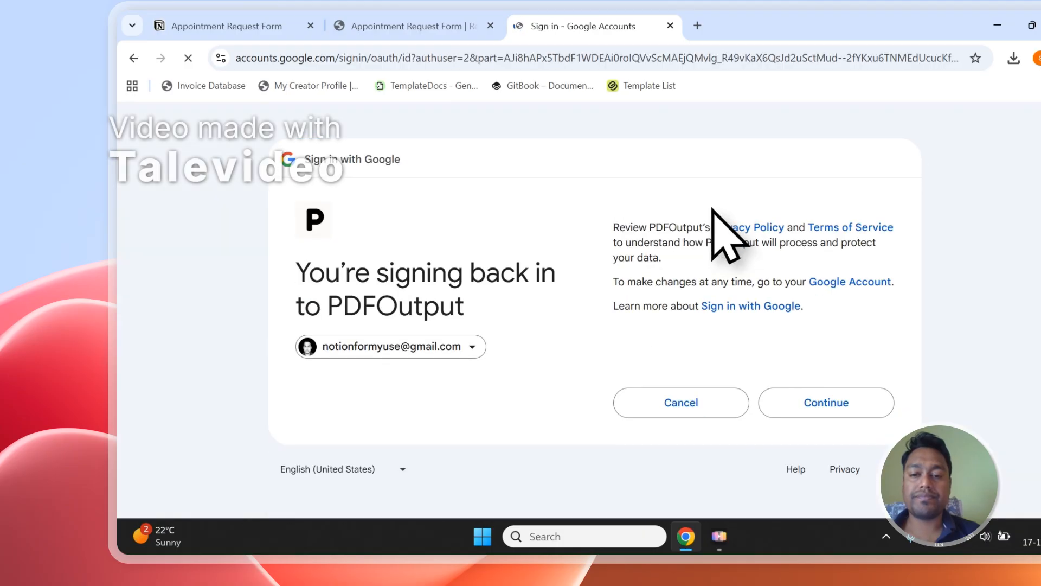
left_click(783, 401)
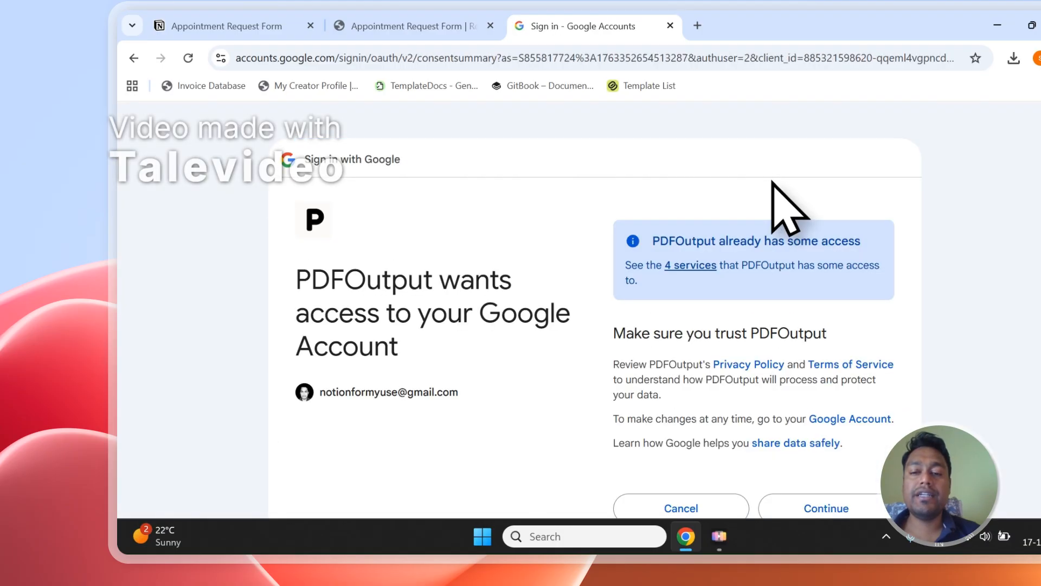
left_click(825, 498)
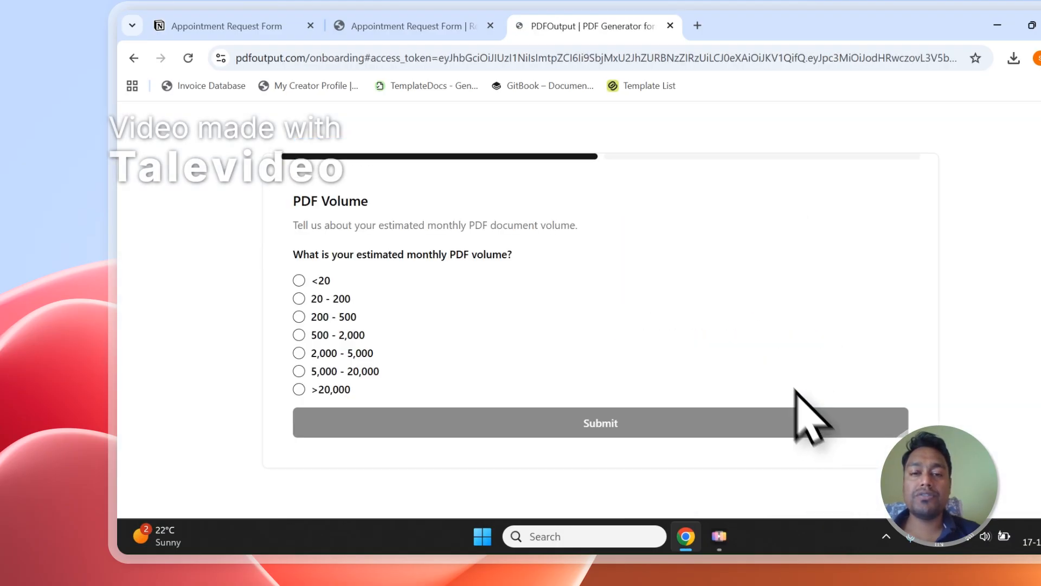
left_click(809, 419)
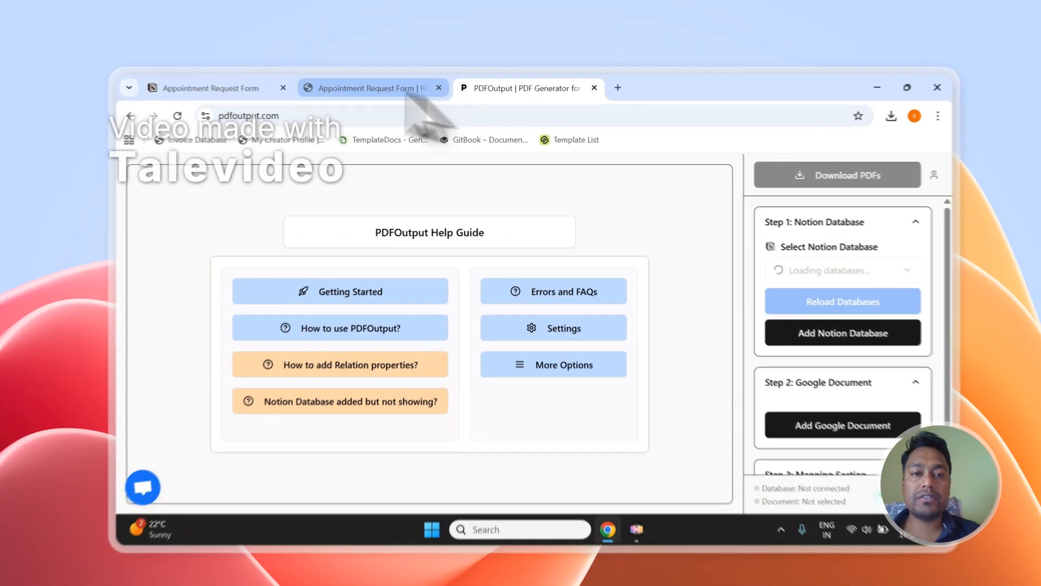
Copy the database title "Appointment Request Form" from the Notion page.
left_click(391, 81)
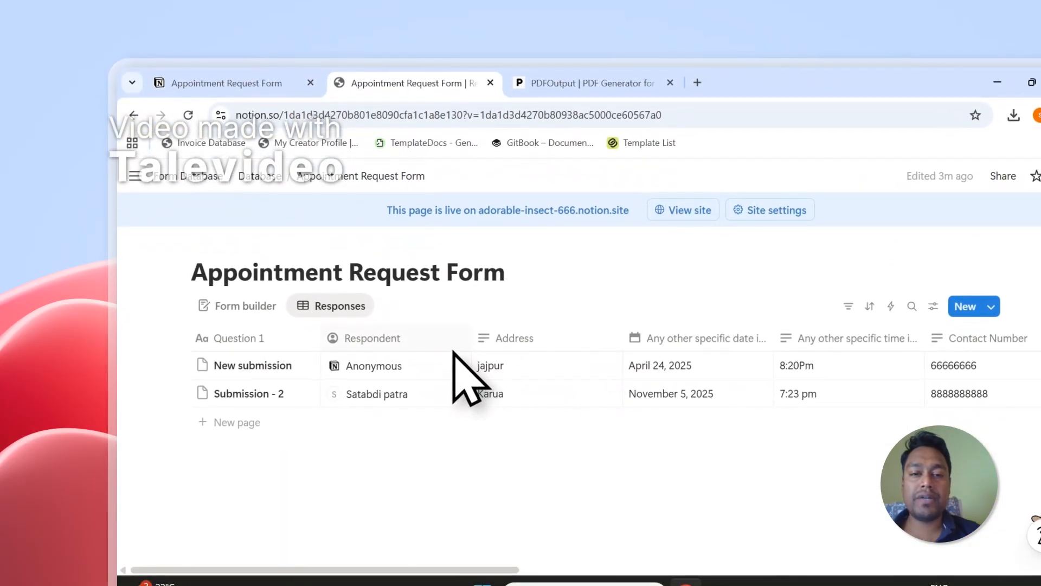
left_click_drag(504, 274, 277, 284)
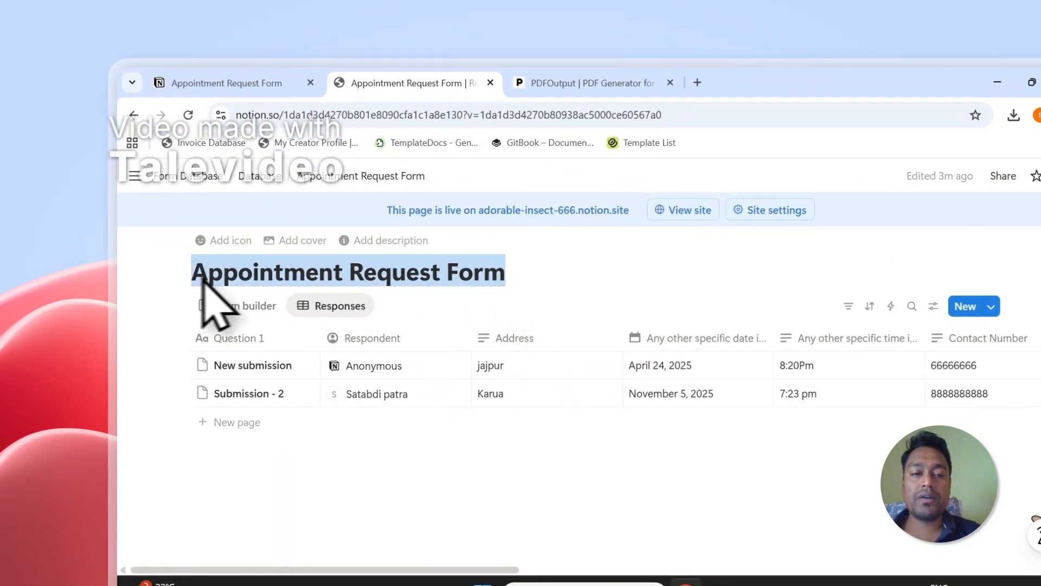
right_click(238, 281)
left_click(262, 284)
Start adding a Notion database in PDFOutput and search the selectable pages for "Appointment Request Form".
left_click(585, 82)
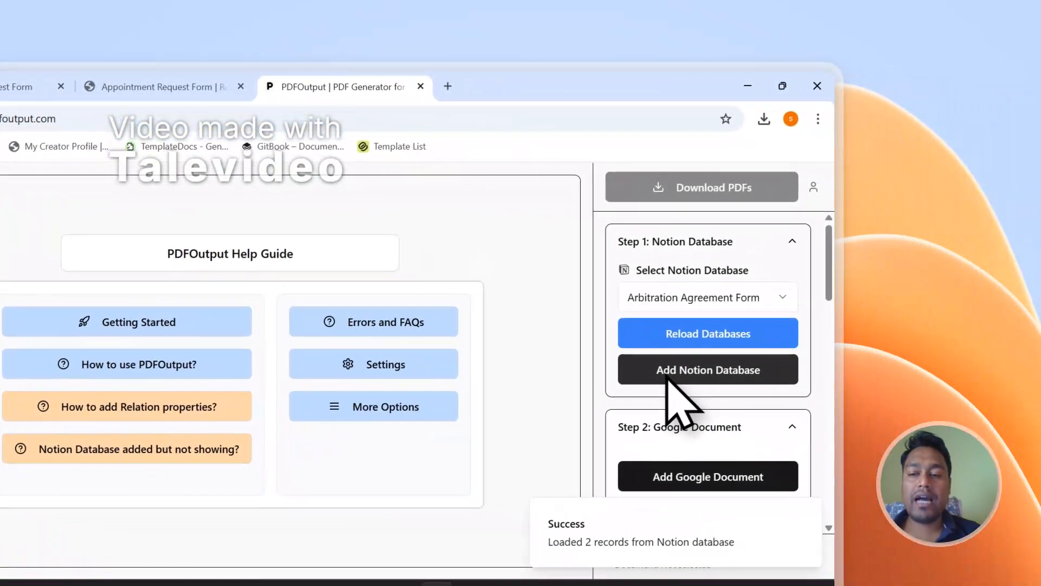
left_click(666, 378)
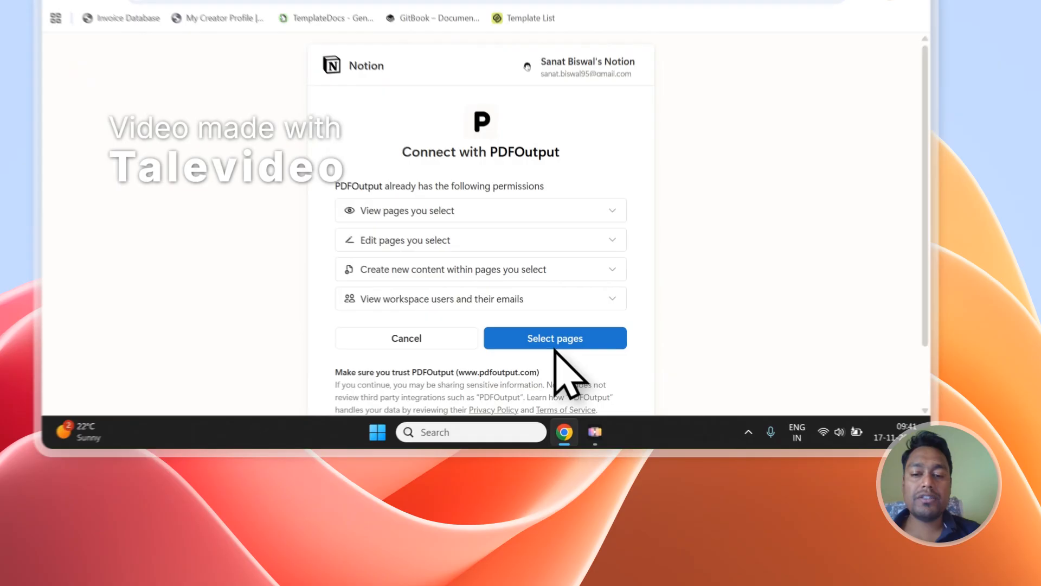
left_click(585, 420)
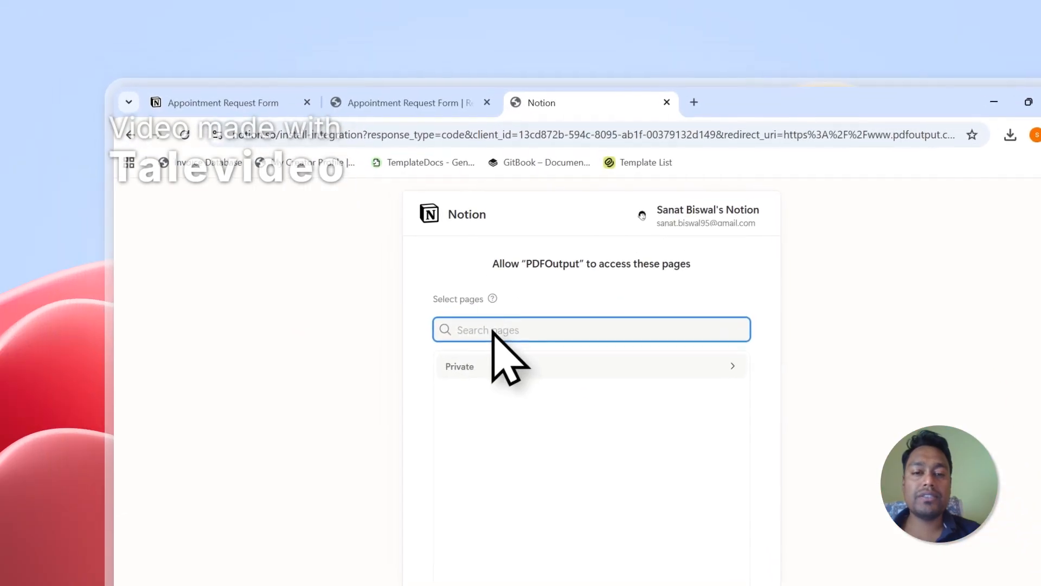
right_click(458, 271)
left_click(515, 428)
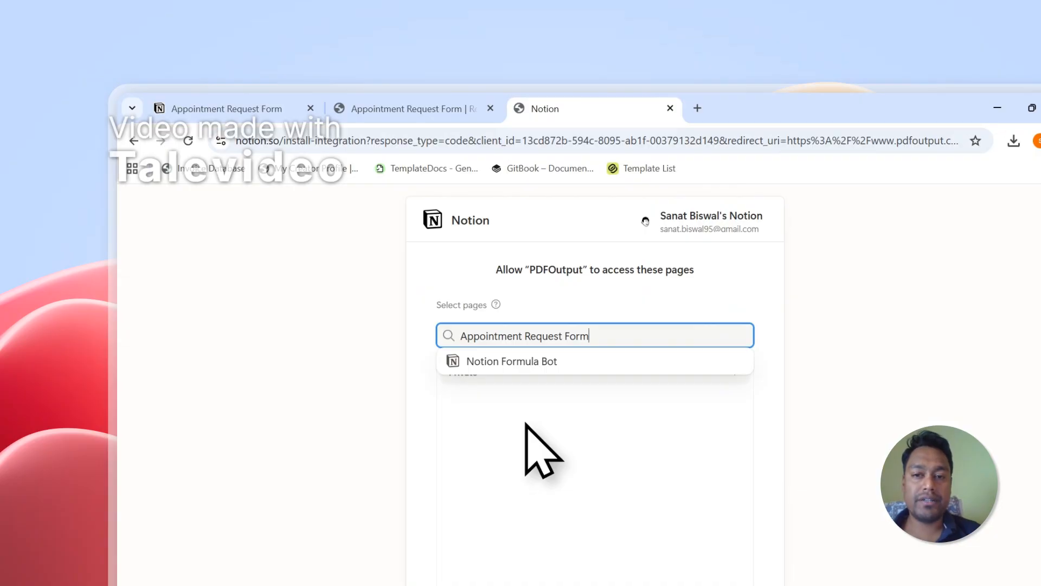
Switch the Notion connection to the other account's workspace and proceed to its page selection.
left_click(728, 225)
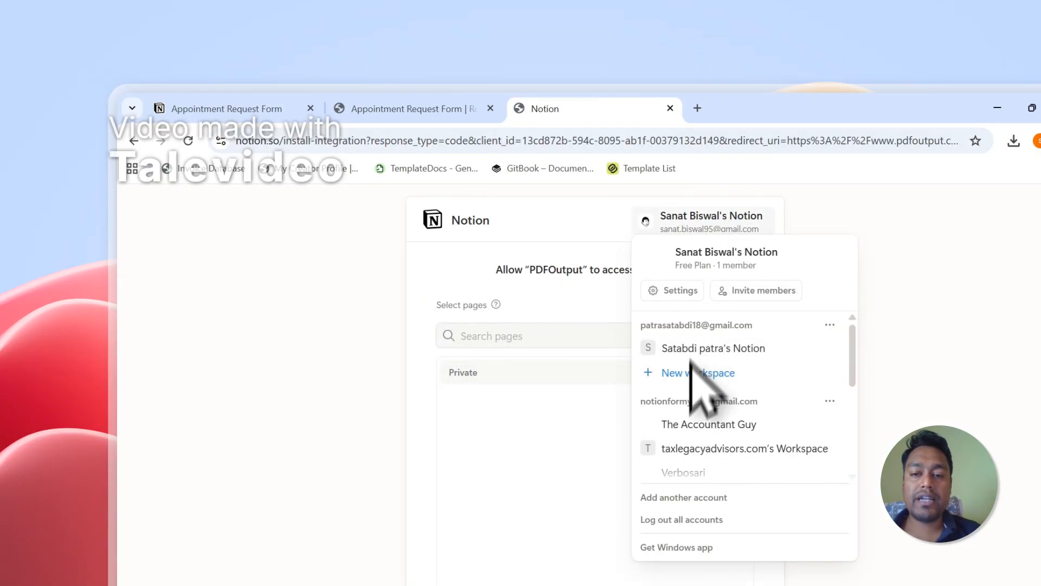
left_click(712, 347)
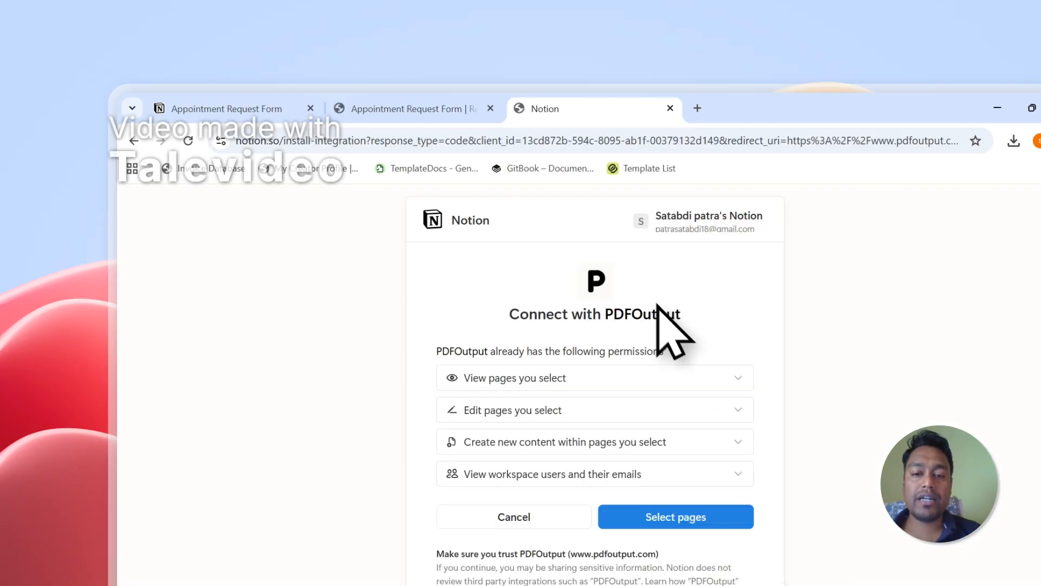
left_click(694, 518)
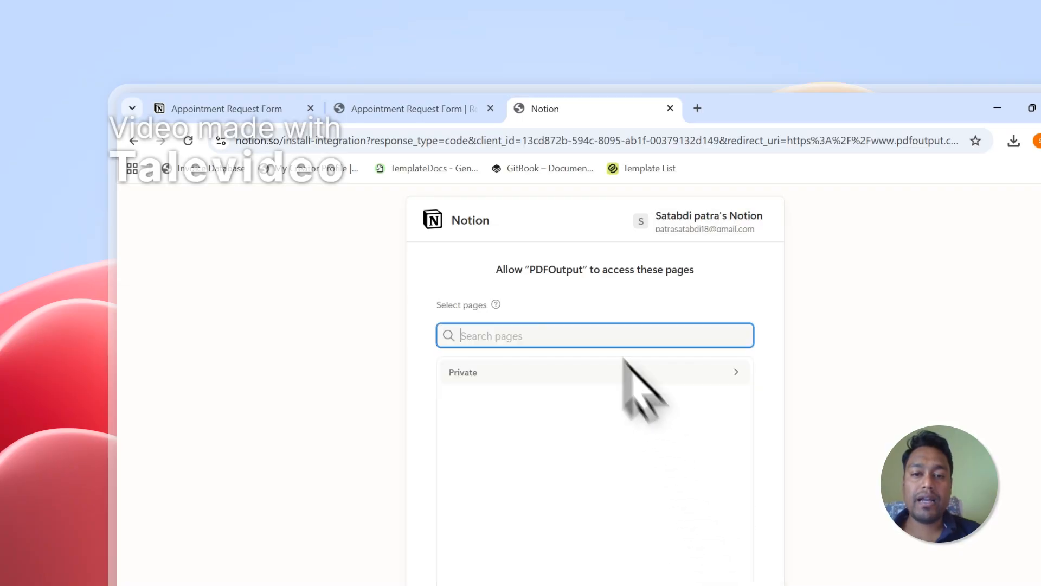
Search for "Appointment Request Form" and add the database located under Form Database / Database to the accessible pages.
right_click(527, 341)
left_click(539, 425)
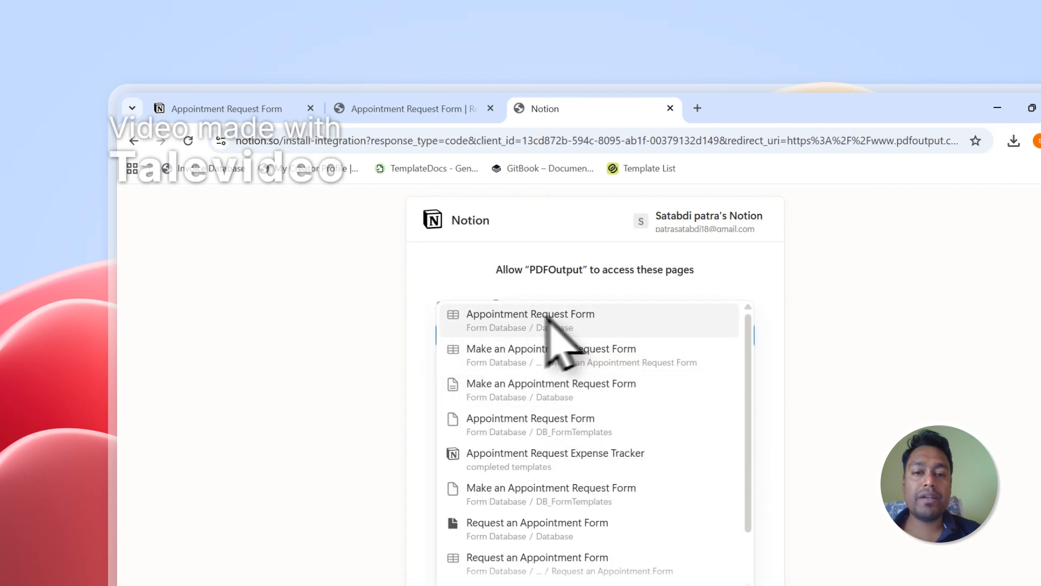
left_click(598, 324)
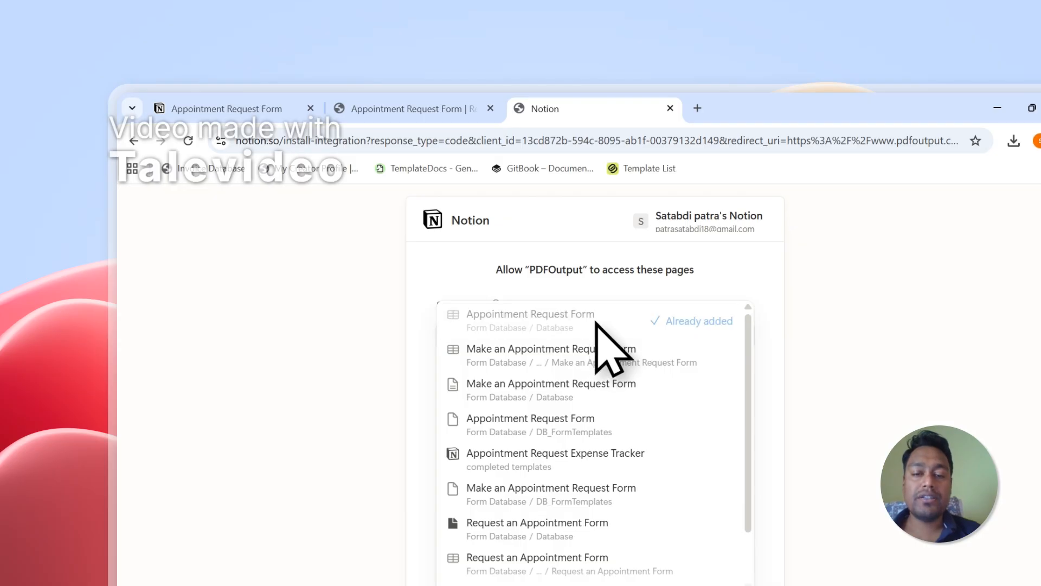
left_click(706, 270)
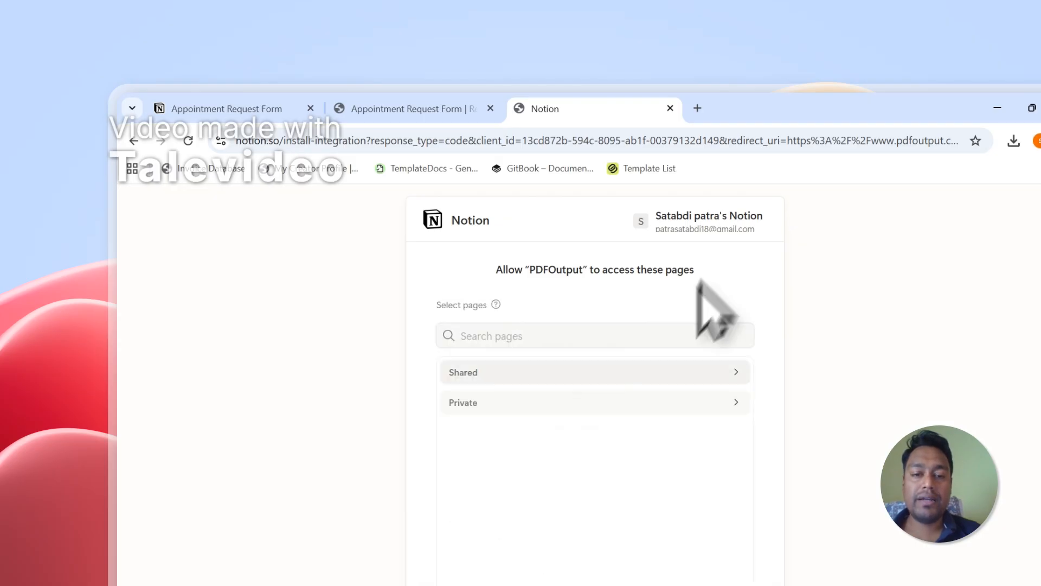
Expand the Private pages, examine the manually selected and top-level entries, and compare the selection with the original Notion database's title.
scroll(662, 418, "down", 3)
left_click(665, 291)
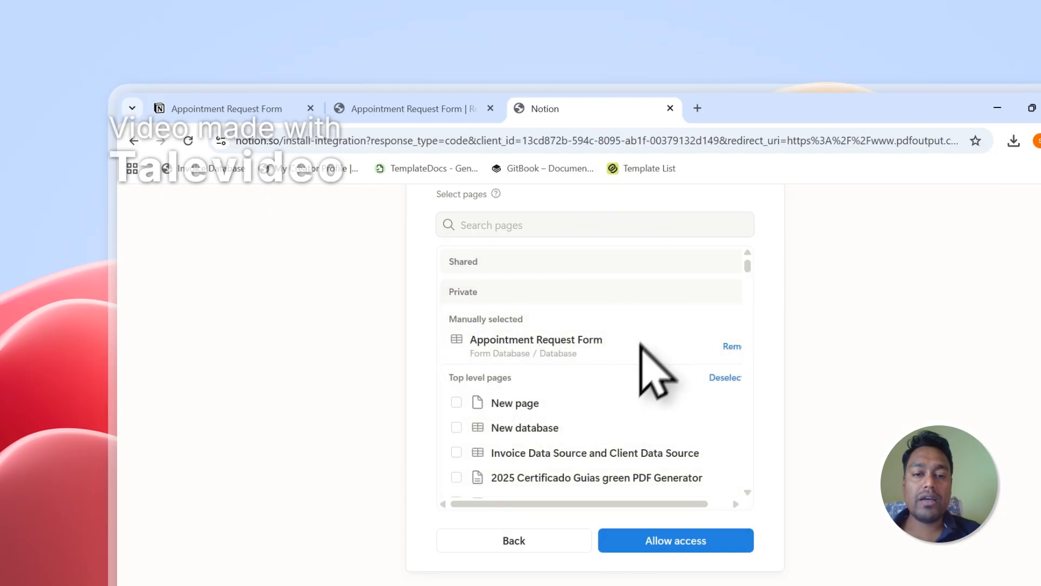
scroll(651, 379, "down", 5)
scroll(634, 358, "up", 1)
scroll(581, 302, "up", 5)
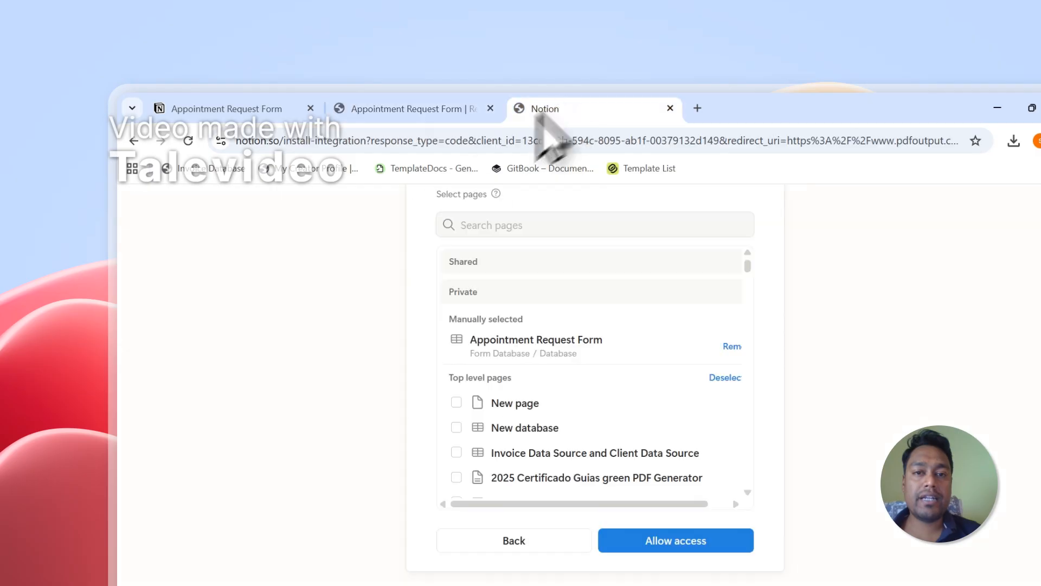
scroll(561, 382, "up", 2)
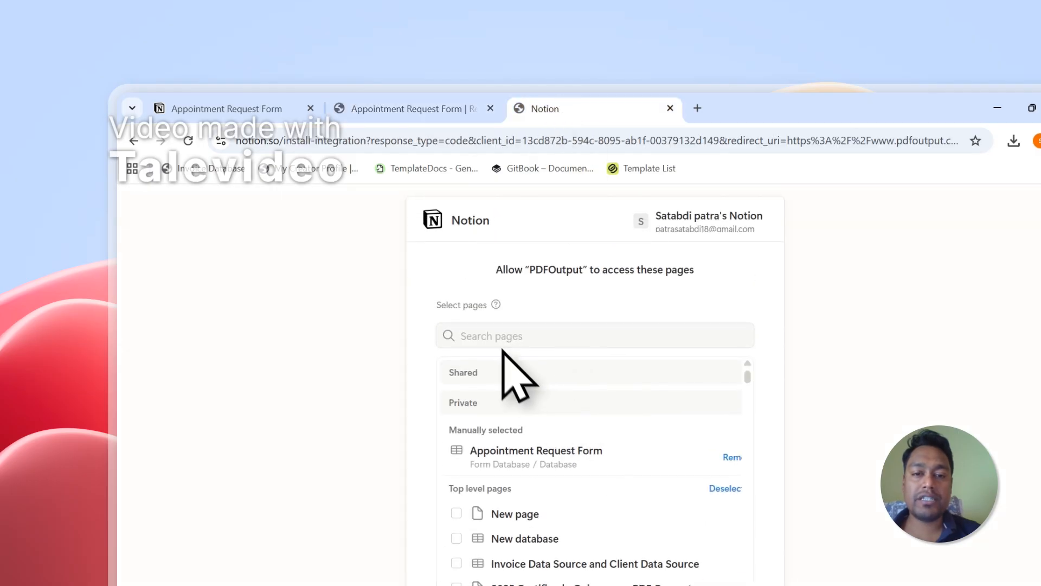
scroll(502, 340, "down", 2)
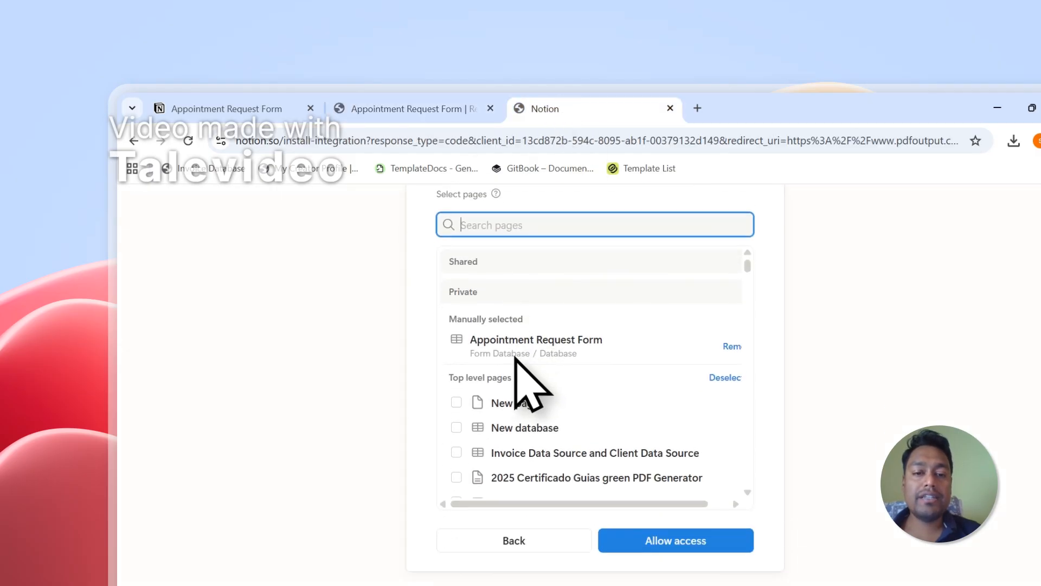
scroll(515, 369, "down", 3)
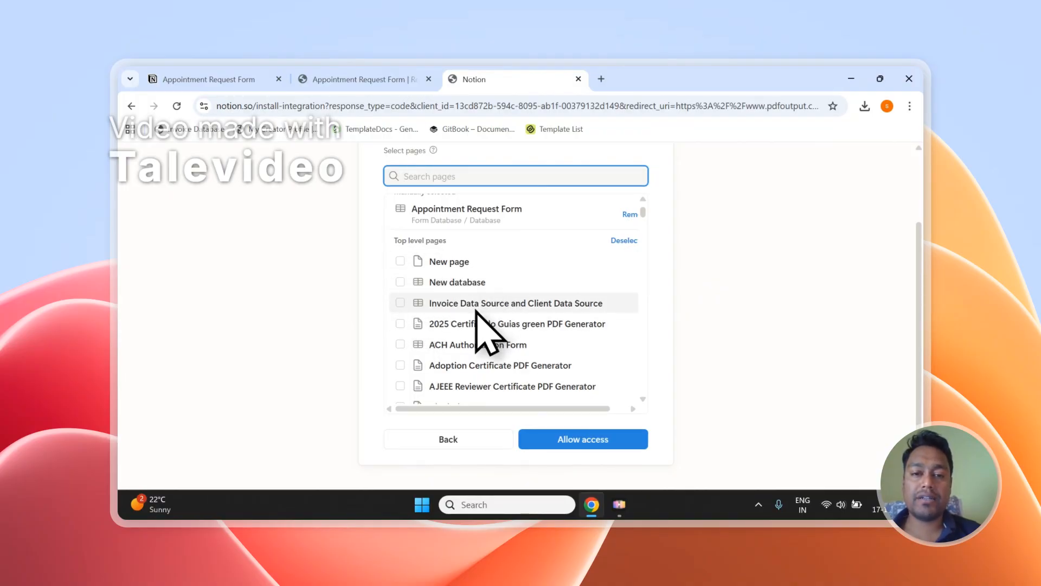
scroll(476, 320, "up", 2)
left_click(361, 79)
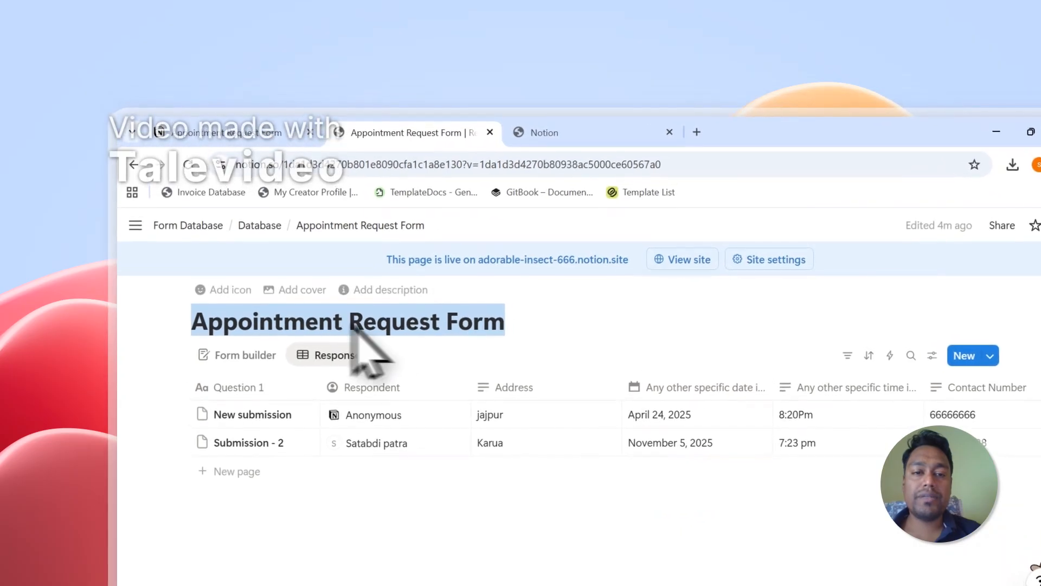
left_click(542, 132)
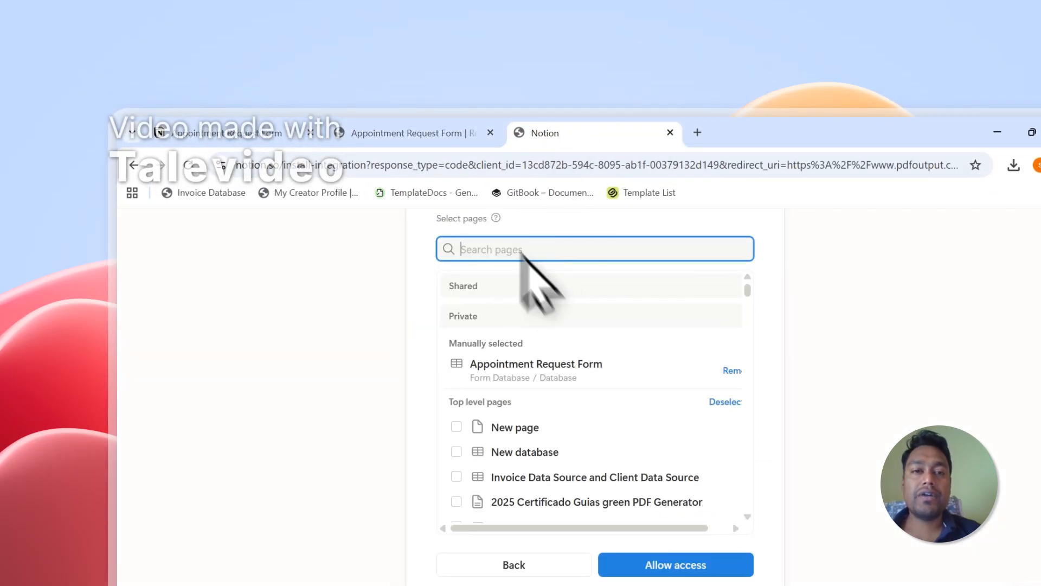
Narrow the Respondent and Address columns in the Appointment Request Form responses table in Notion.
left_click(442, 134)
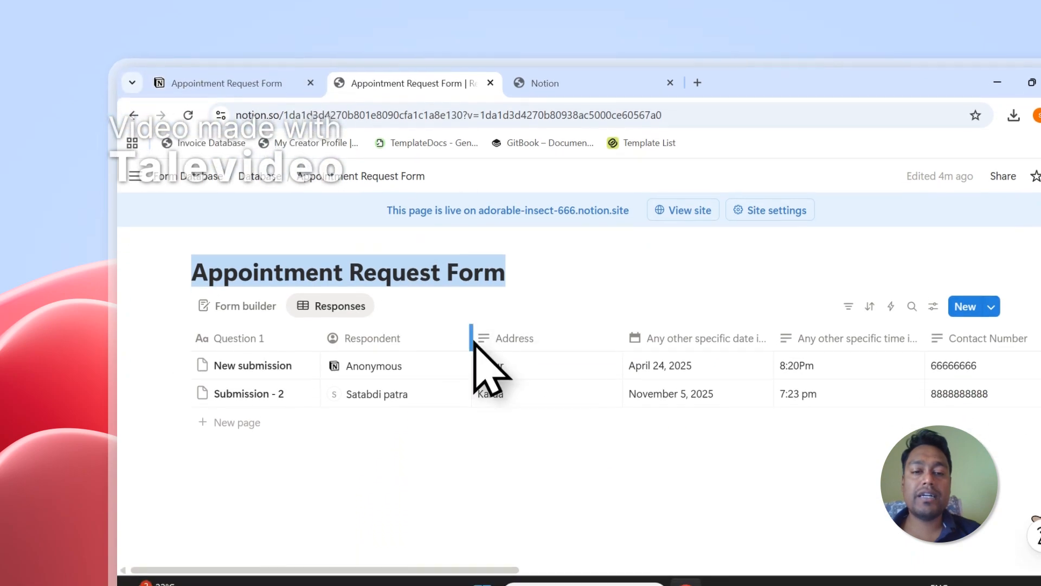
left_click_drag(472, 339, 422, 339)
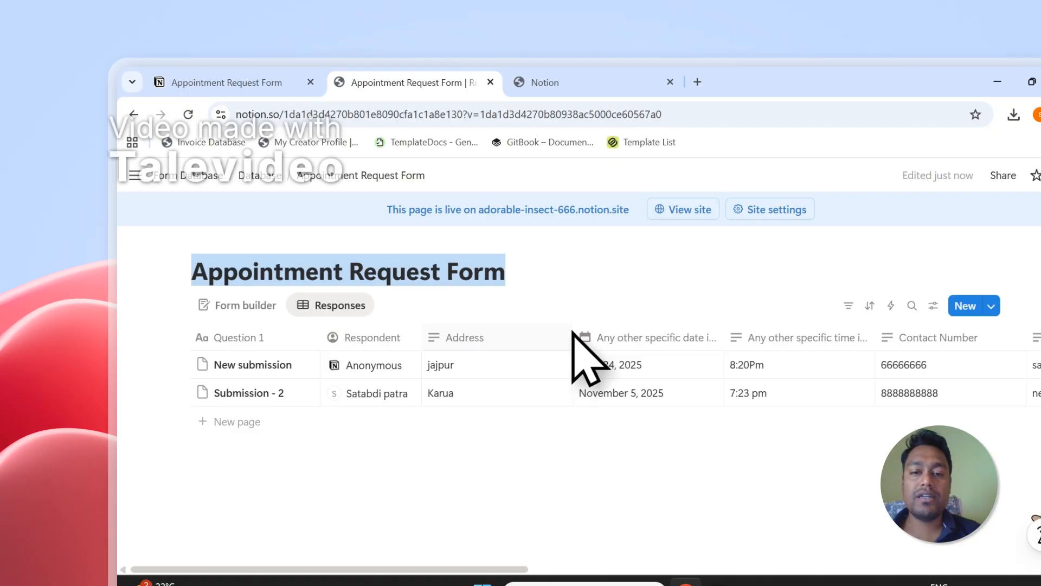
left_click_drag(574, 332, 512, 333)
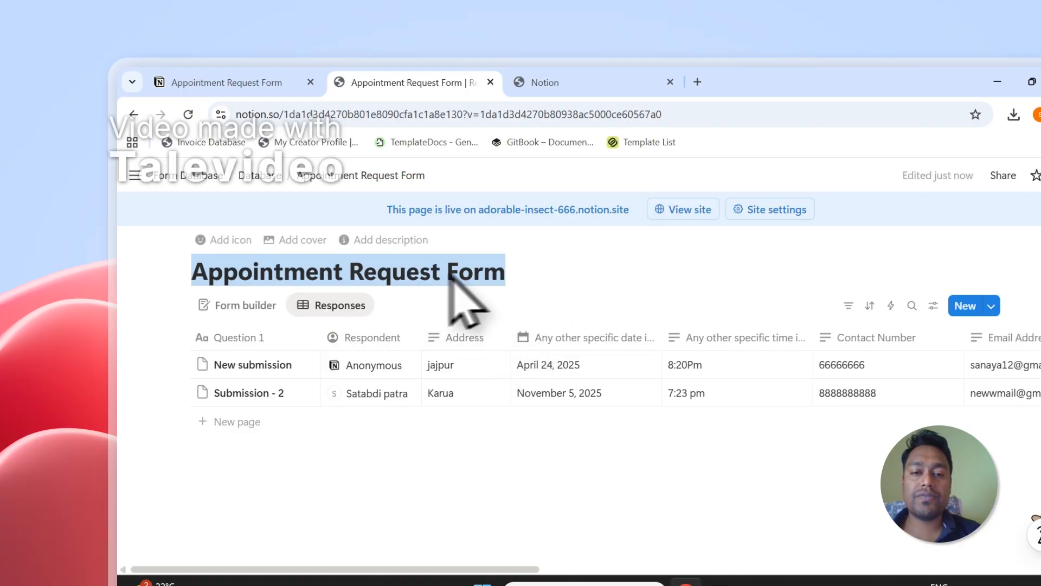
left_click(486, 270)
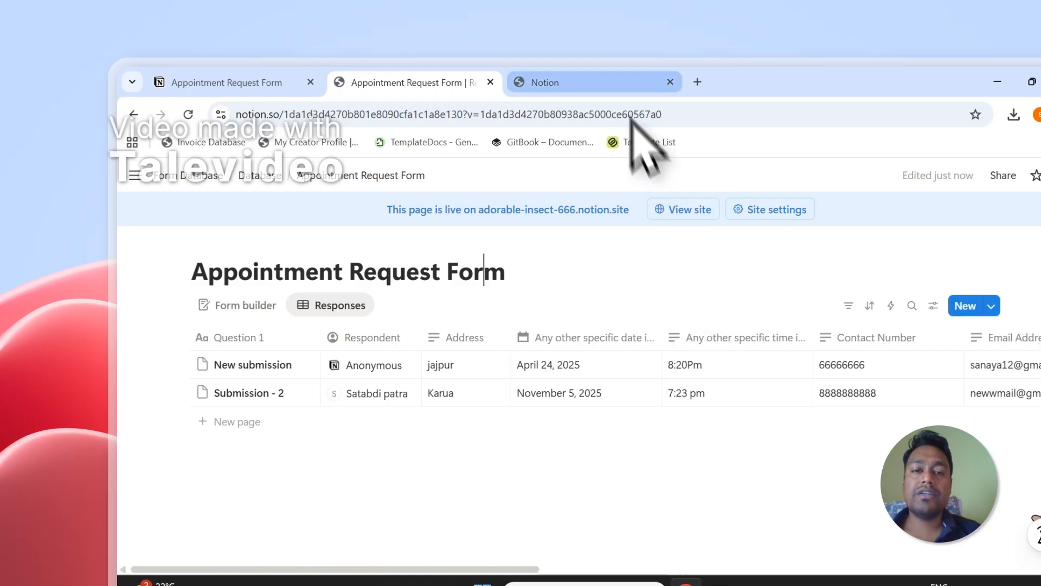
Recheck the selected Appointment Request Form against the Notion database and allow PDFOutput access to it.
left_click(614, 79)
scroll(507, 226, "up", 2)
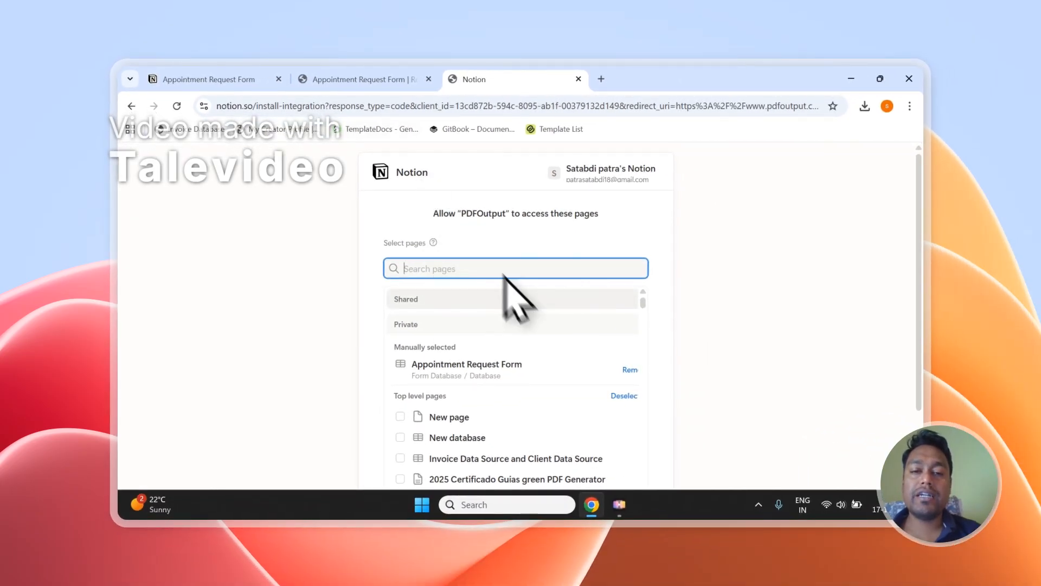
left_click(361, 79)
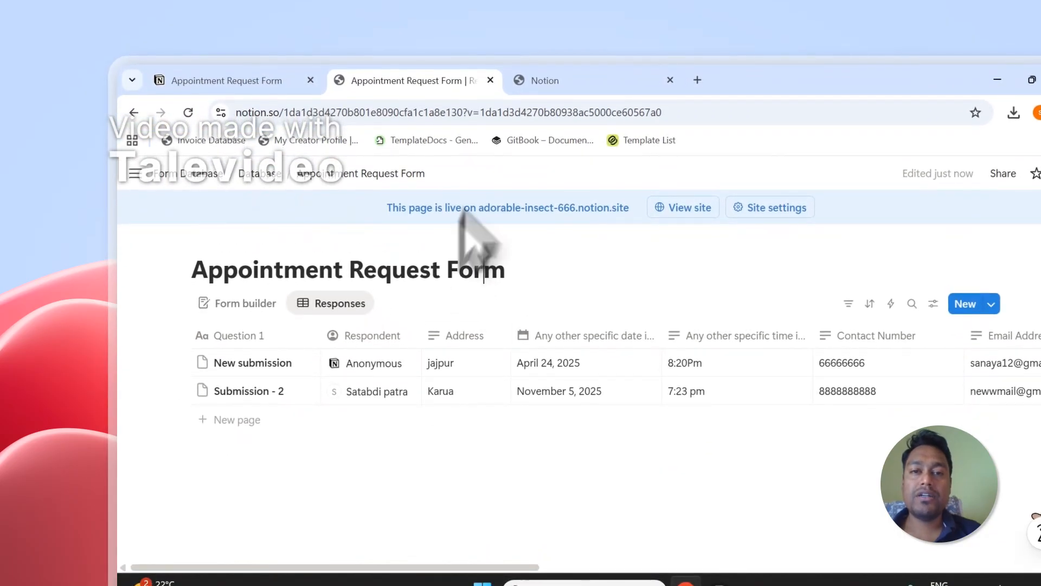
left_click(534, 80)
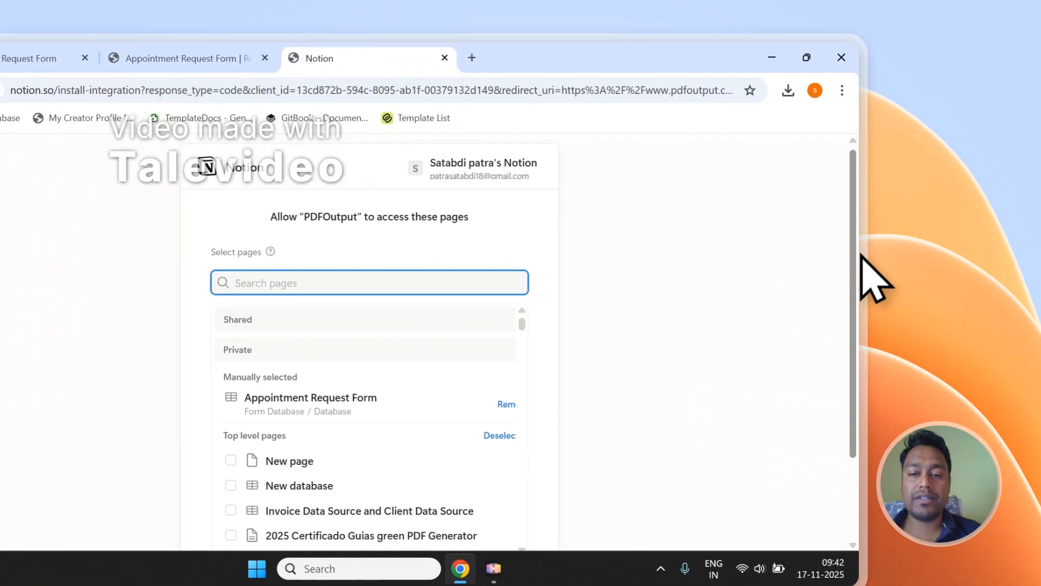
left_click_drag(859, 252, 851, 341)
left_click(436, 479)
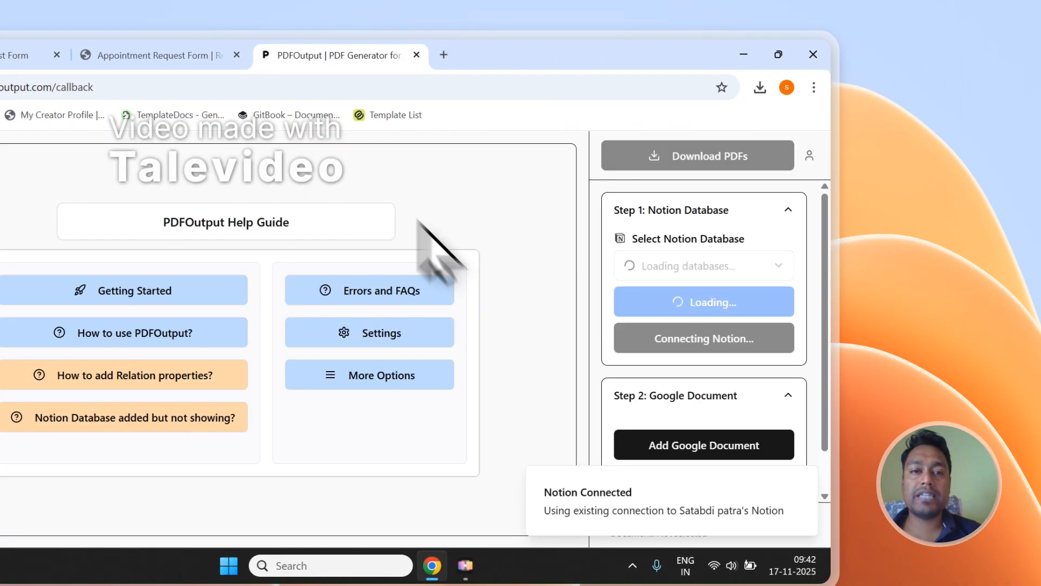
Compare the original Notion database with PDFOutput and choose Appointment Request Form as the Notion database.
left_click(190, 54)
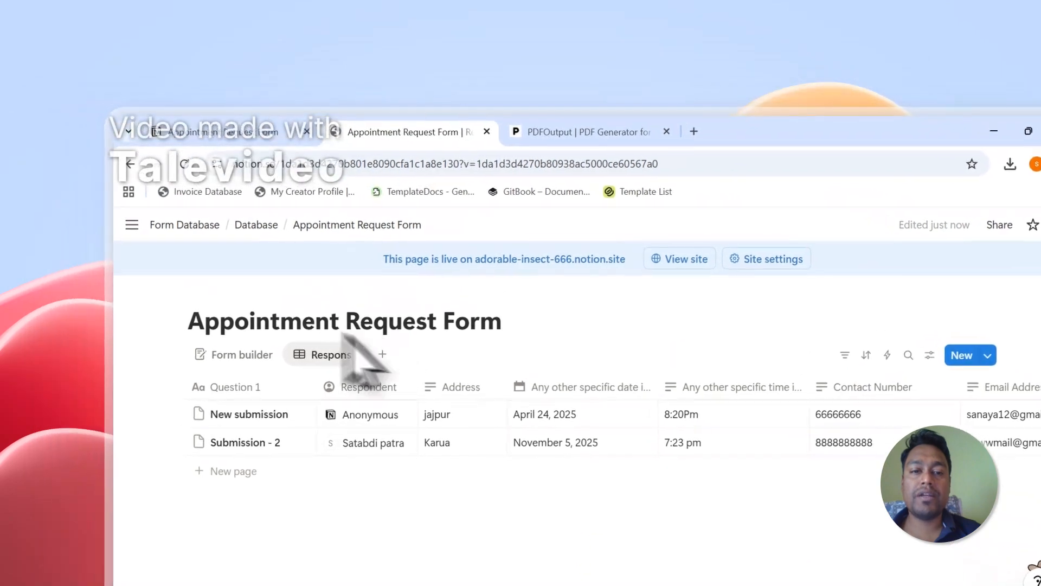
left_click(604, 135)
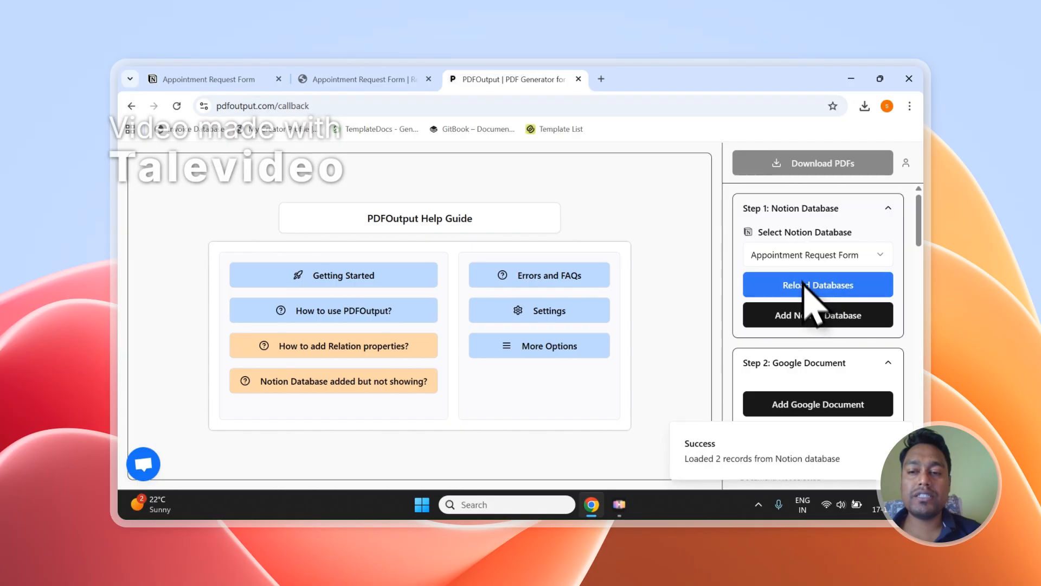
left_click(795, 263)
left_click(796, 266)
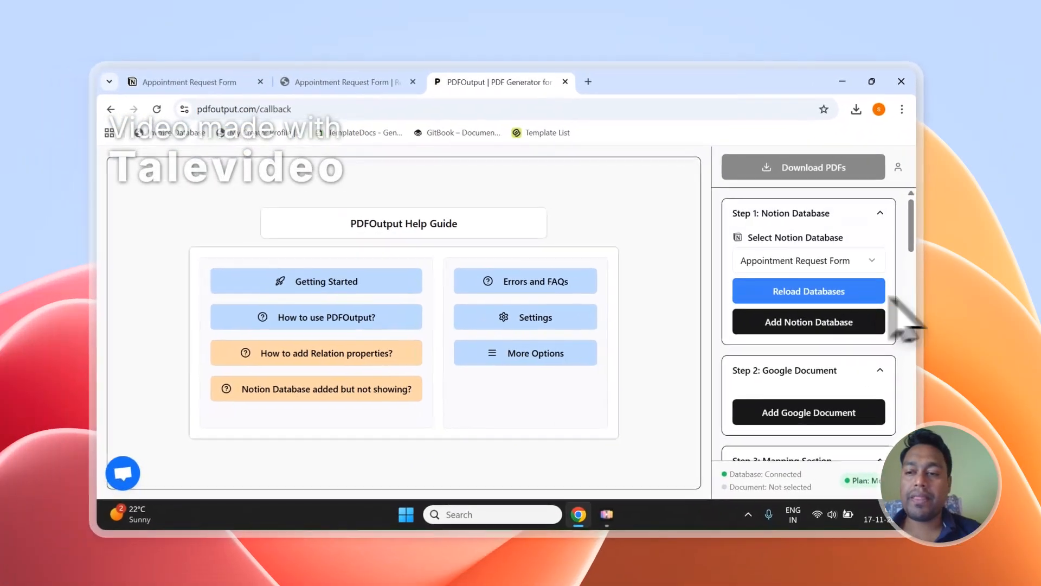
Examine the property names listed in the Mapping Section and compare them with the columns of the Notion database.
scroll(721, 348, "down", 3)
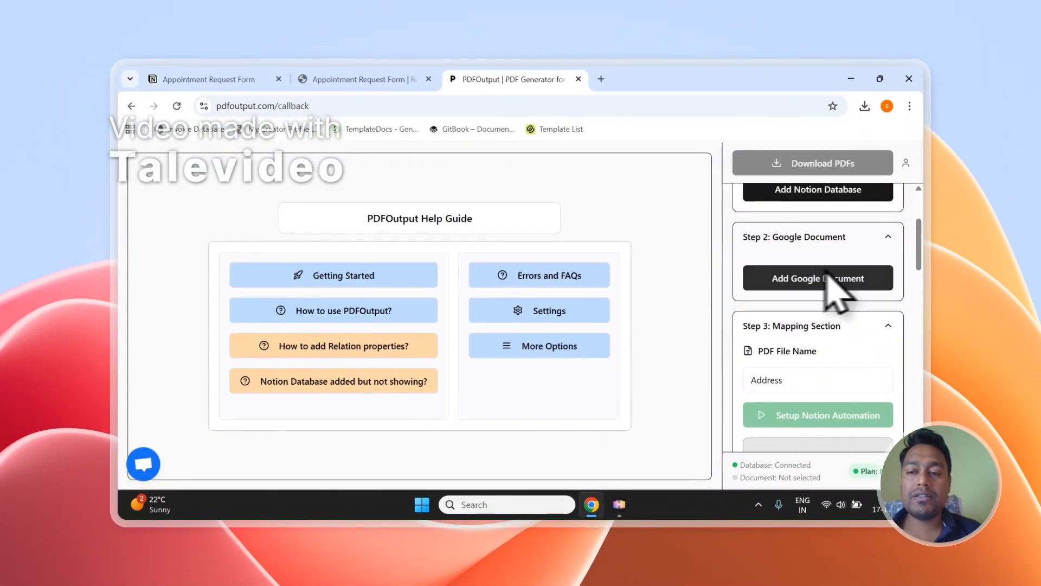
left_click_drag(919, 245, 919, 333)
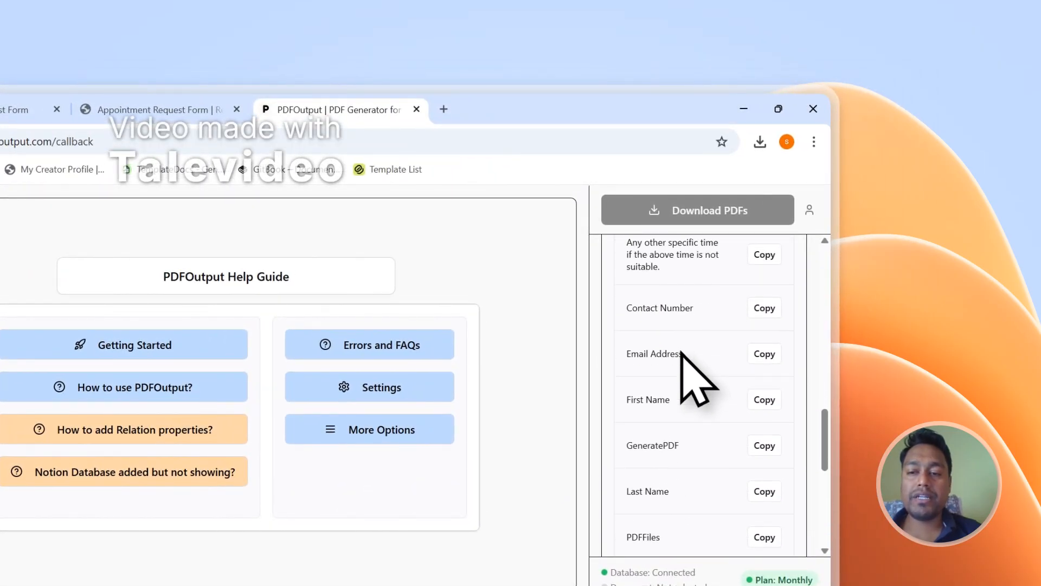
left_click(152, 109)
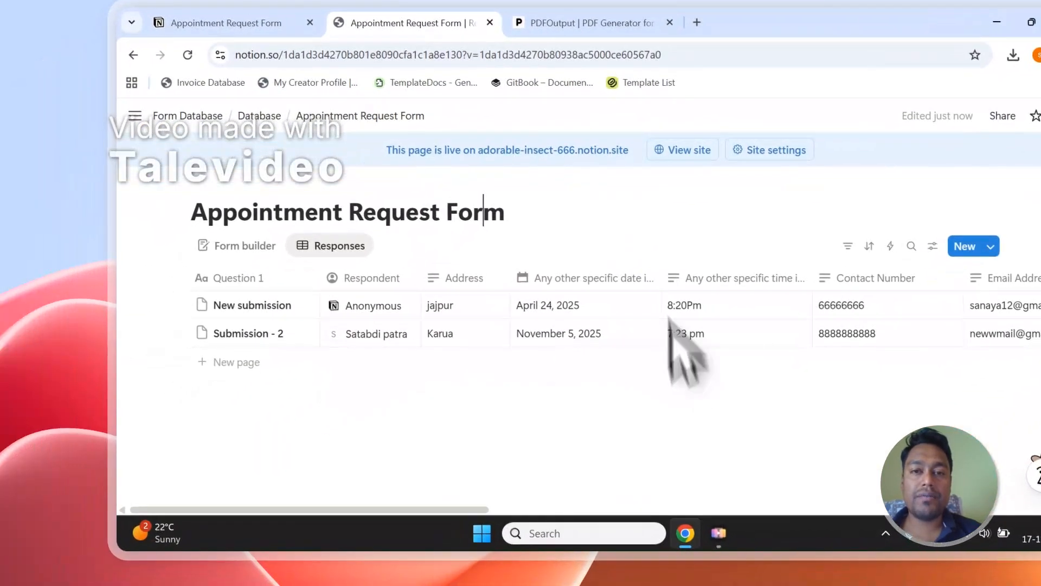
left_click(583, 23)
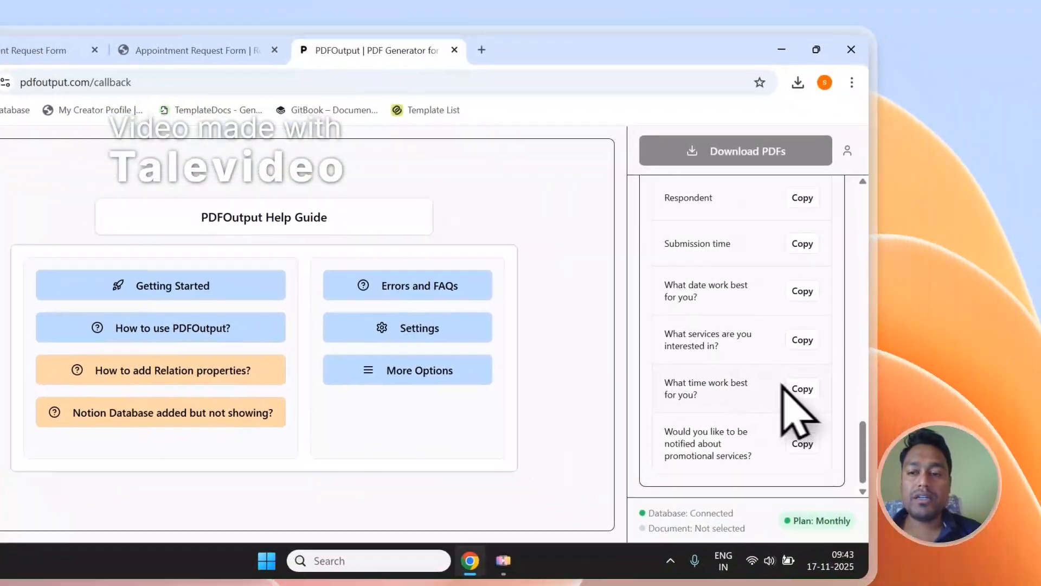
scroll(971, 380, "up", 5)
scroll(781, 334, "up", 3)
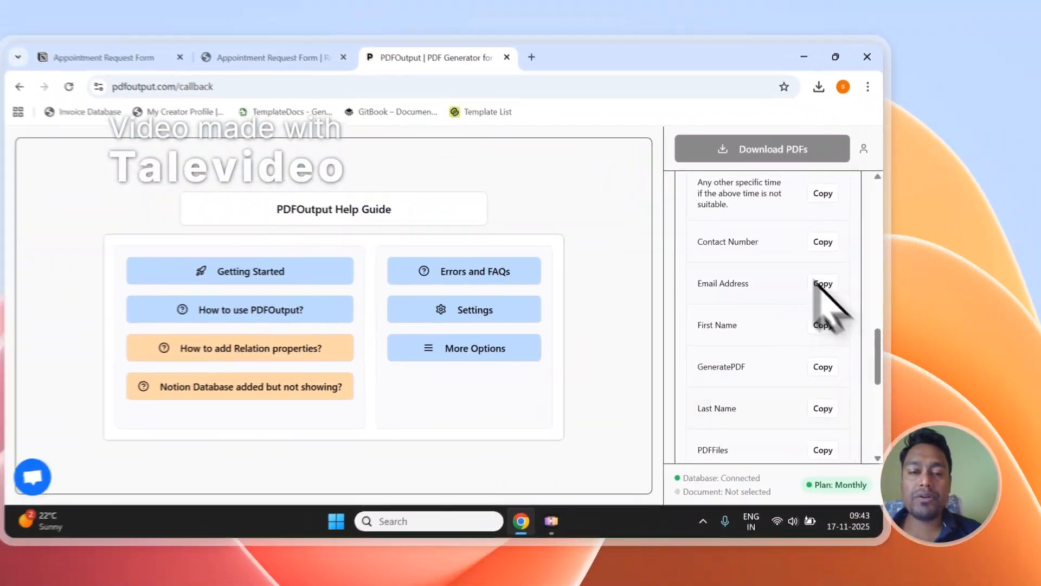
scroll(889, 353, "up", 8)
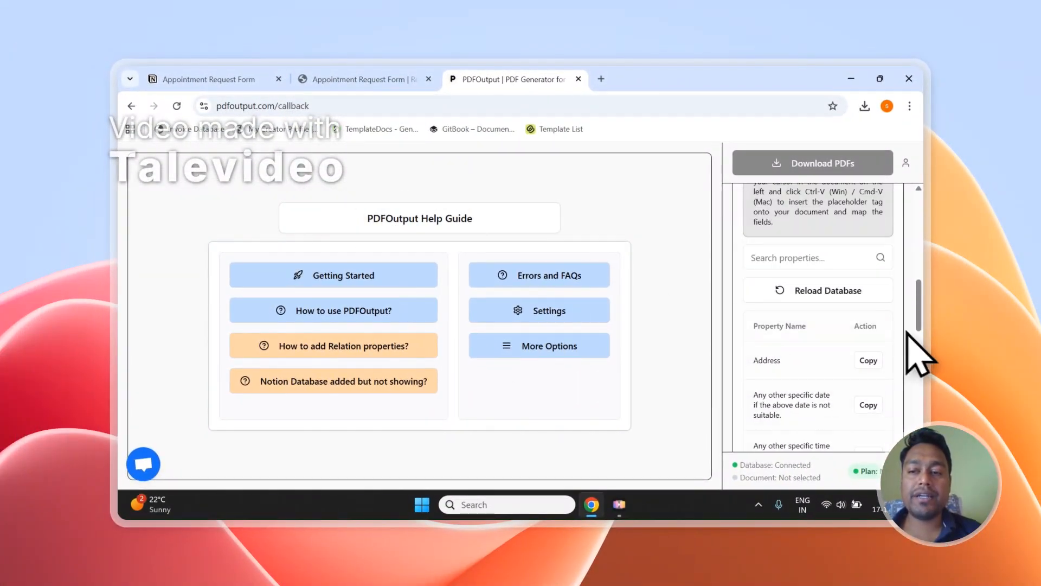
scroll(878, 386, "up", 3)
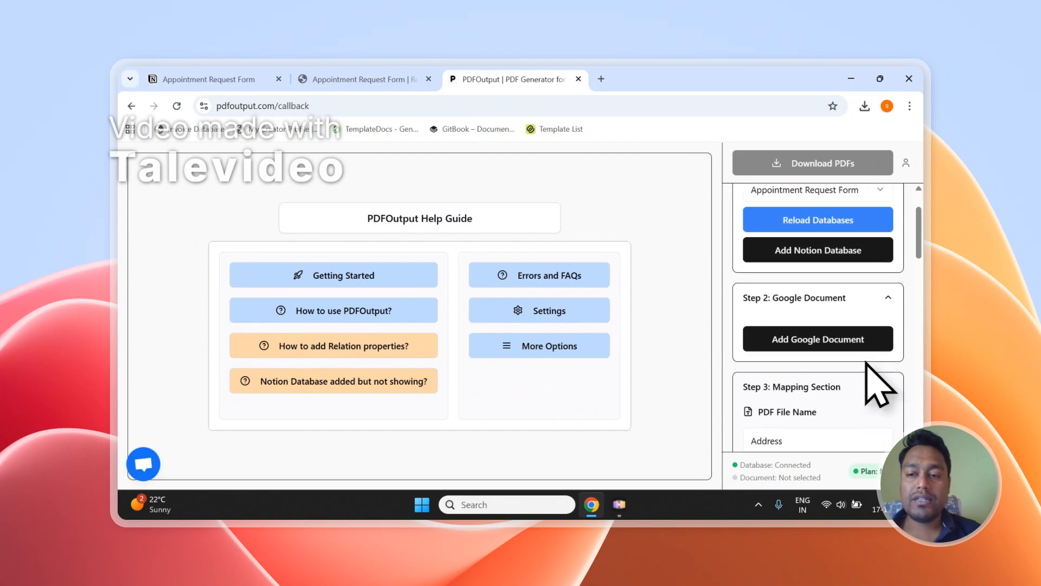
left_click(838, 346)
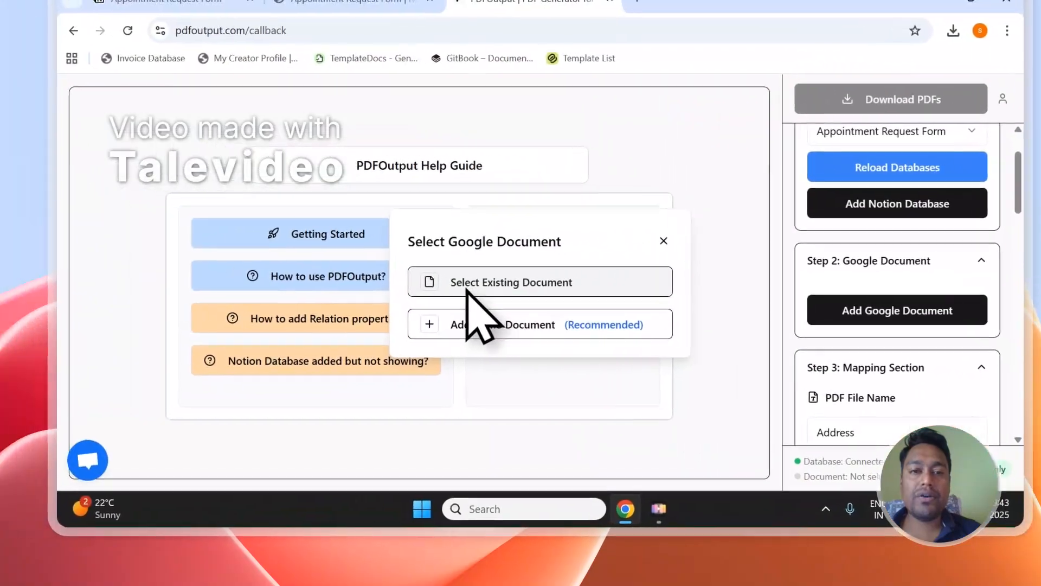
left_click(352, 2)
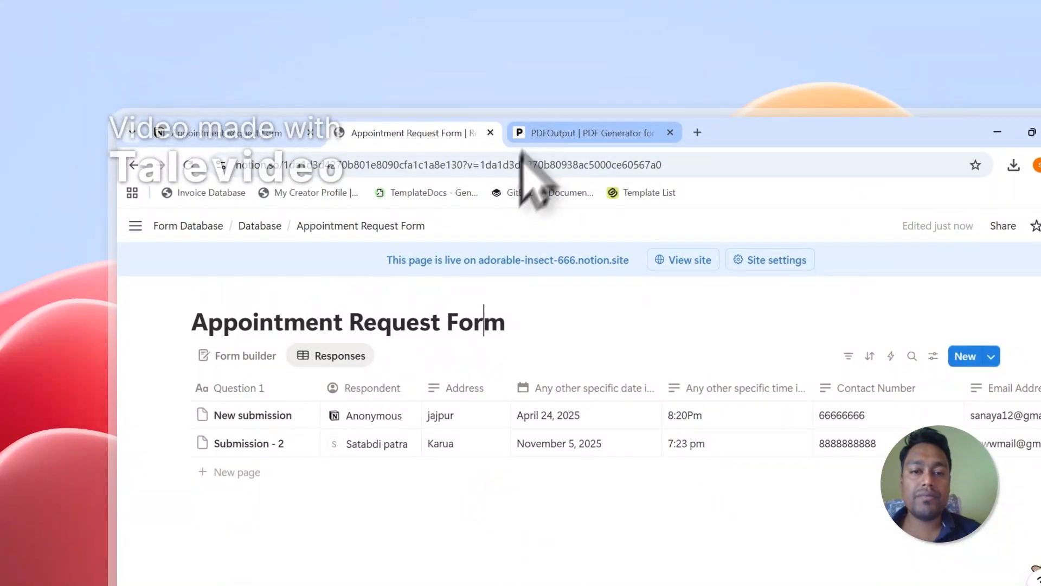
left_click(534, 134)
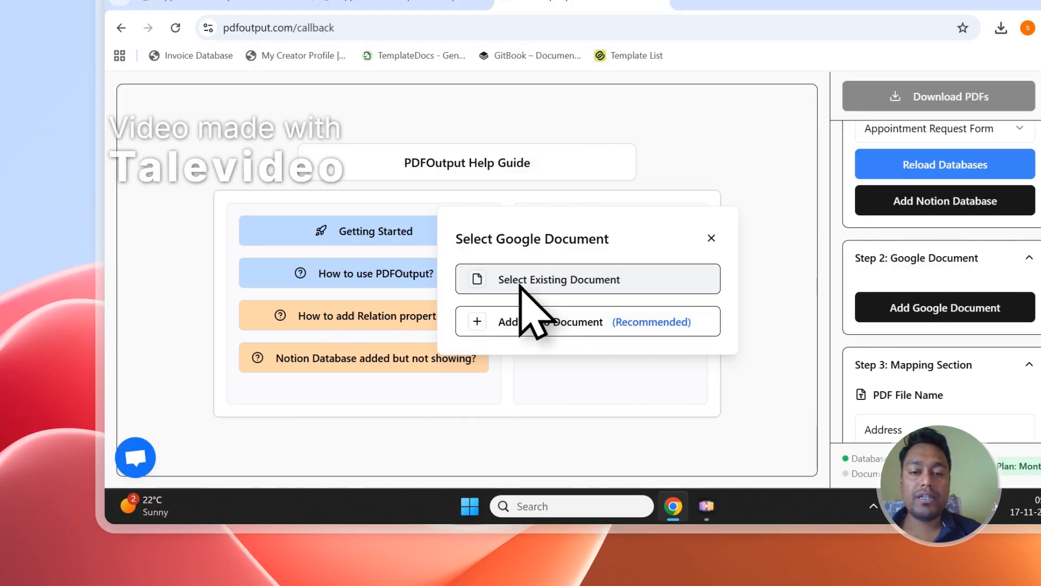
left_click(520, 287)
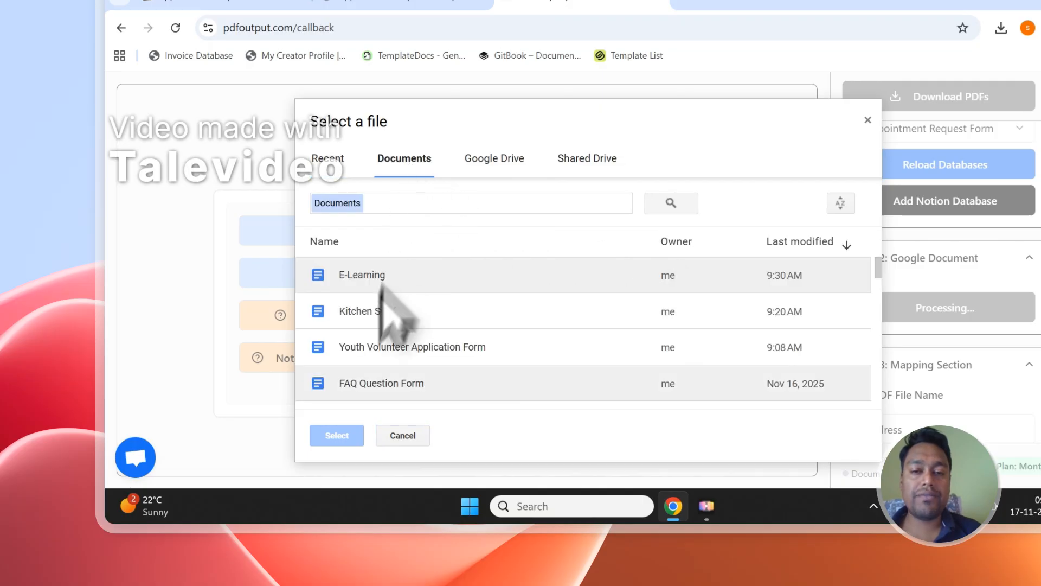
left_click(868, 120)
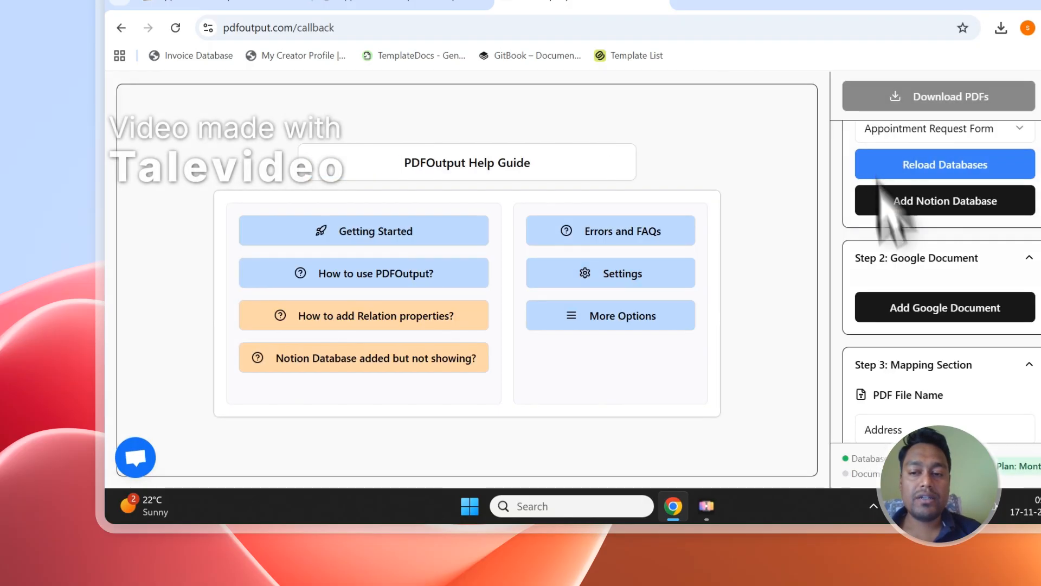
Add a new demo Google document and delete its introductory text above the Placeholders heading.
left_click(893, 310)
left_click(516, 321)
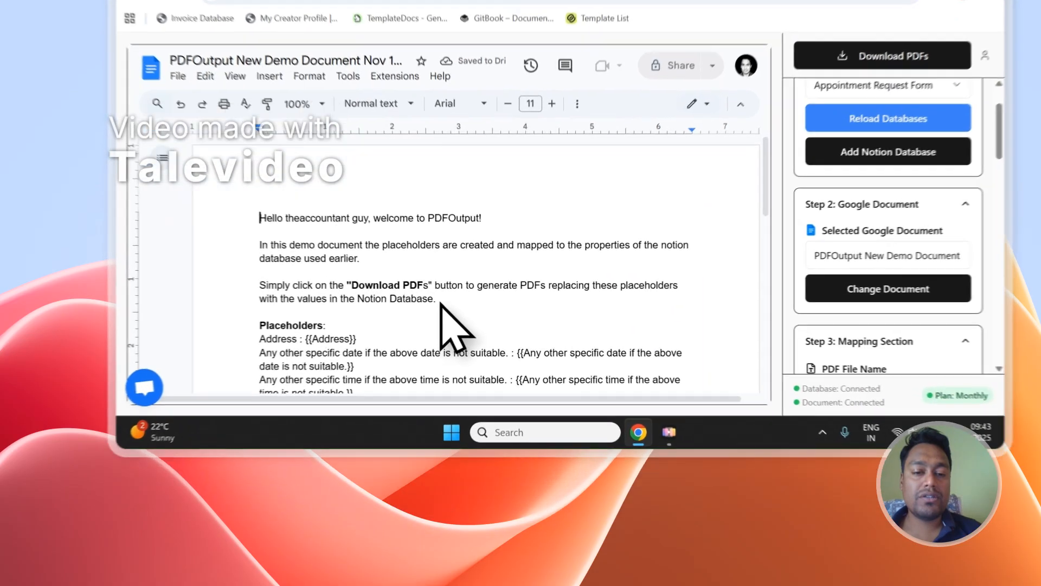
left_click(407, 384)
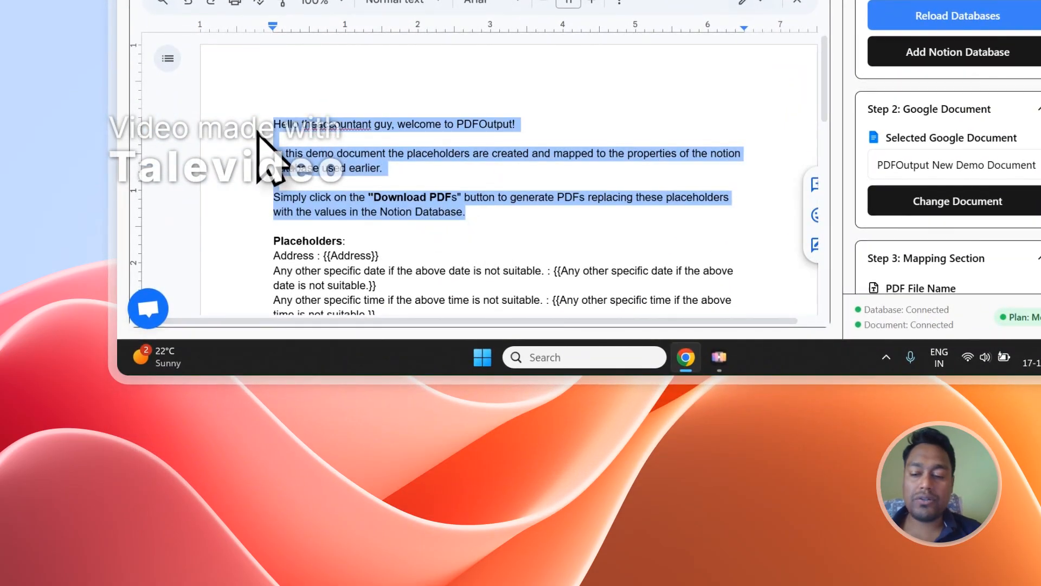
key("BackSpace")
key("BackSpace")
key("BackSpace")
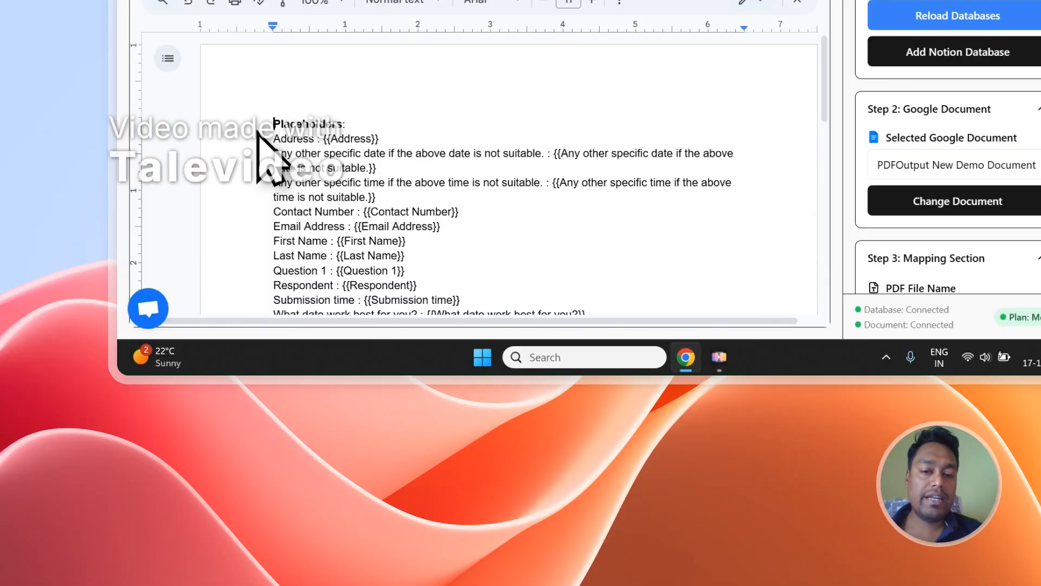
Examine the document's placeholders, such as {{Contact Number}}, {{Question 1}} and {{Address}}, and compare them with the Notion database's columns.
scroll(287, 135, "down", 2)
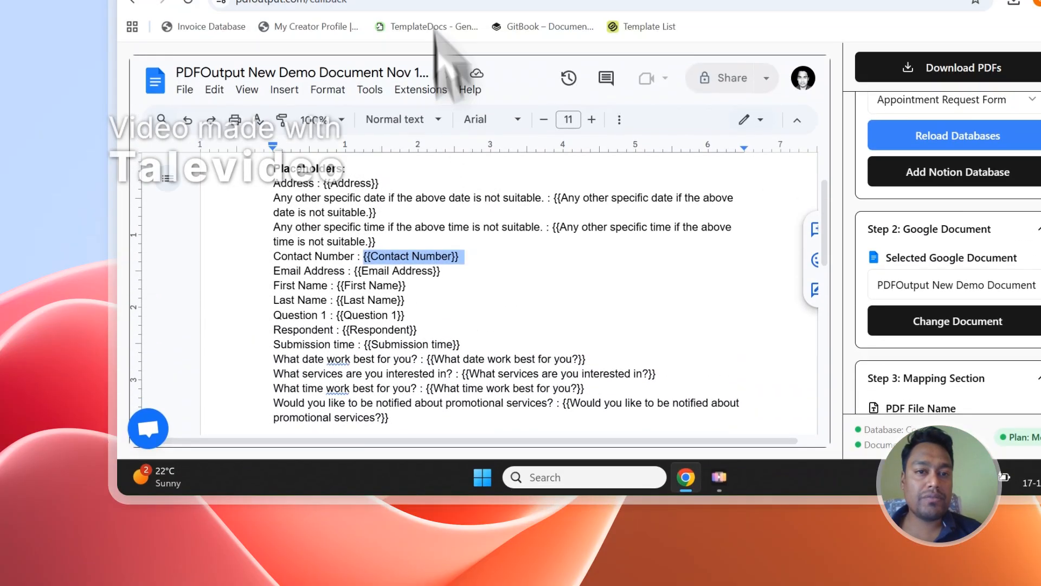
left_click(407, 4)
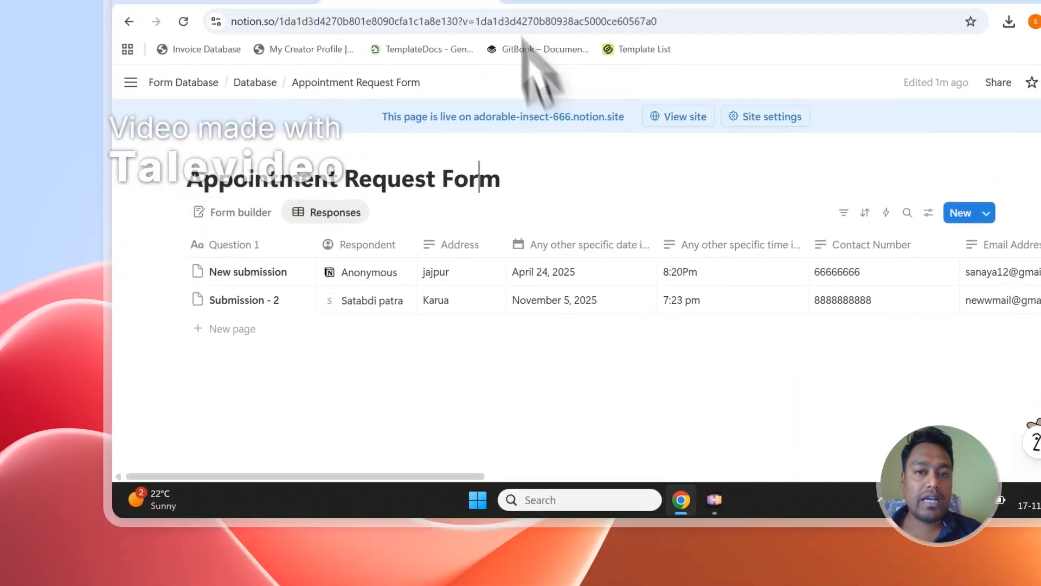
left_click(543, 112)
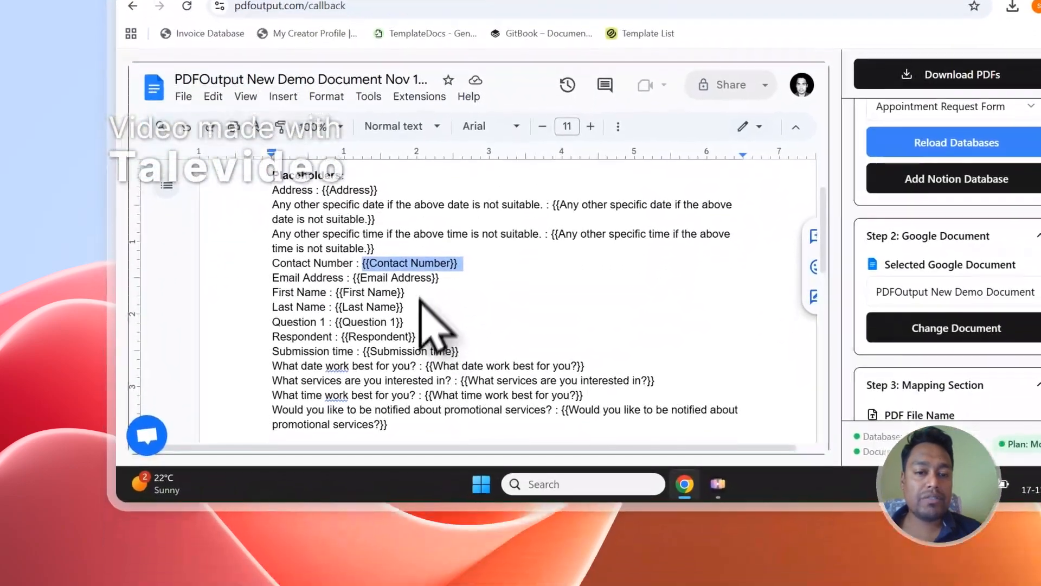
left_click_drag(440, 257, 350, 260)
left_click_drag(411, 275, 419, 278)
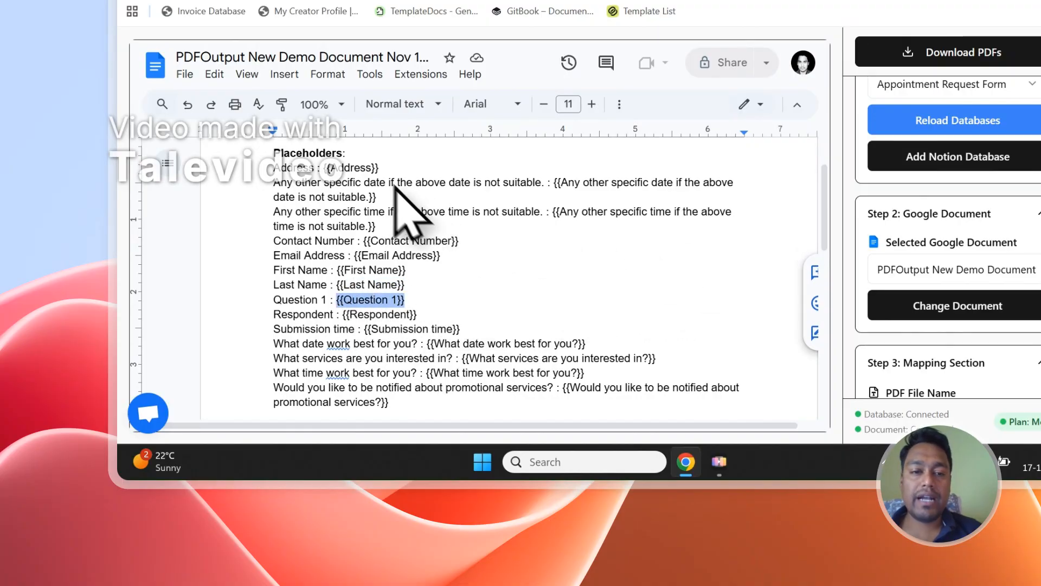
left_click(453, 97)
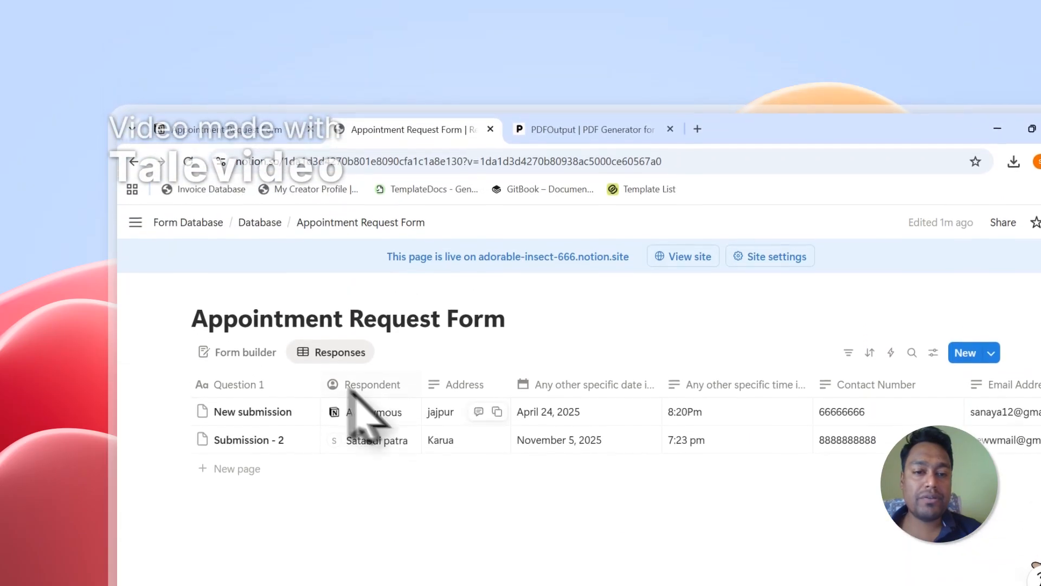
left_click(564, 133)
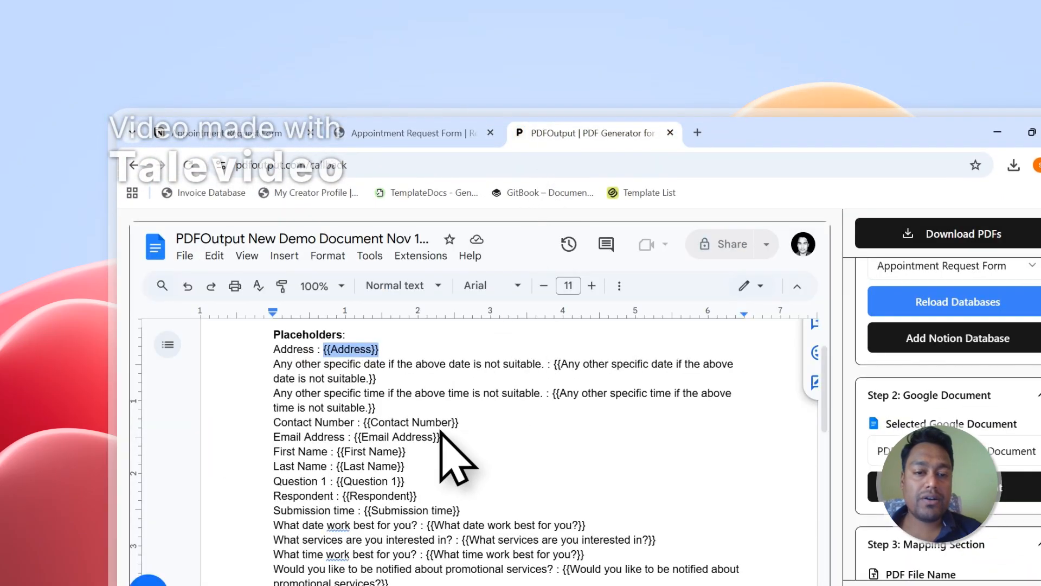
left_click(477, 135)
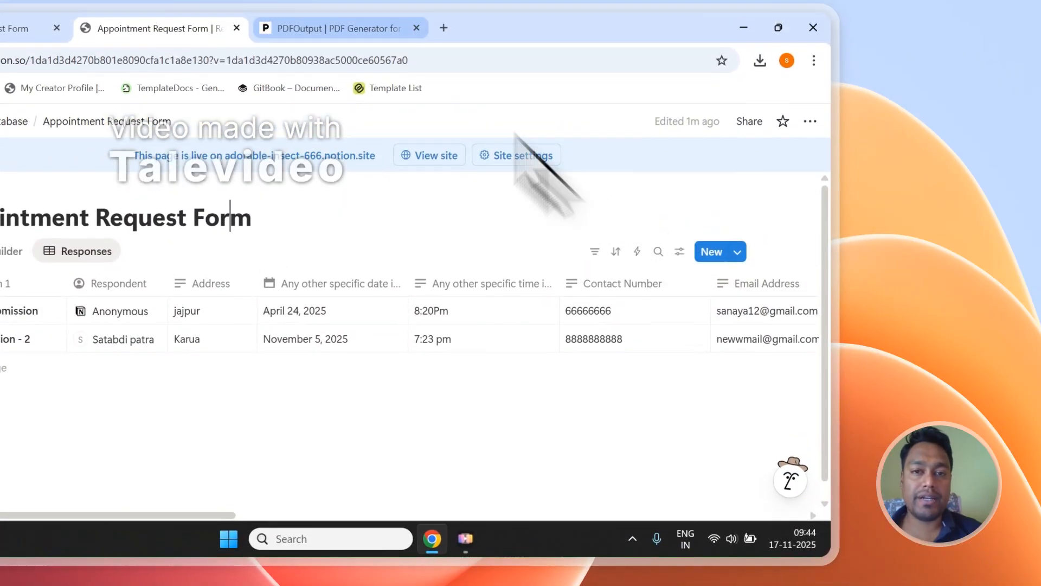
Return to PDFOutput and review the copyable database properties in the Mapping Section.
left_click(374, 31)
scroll(776, 461, "down", 10)
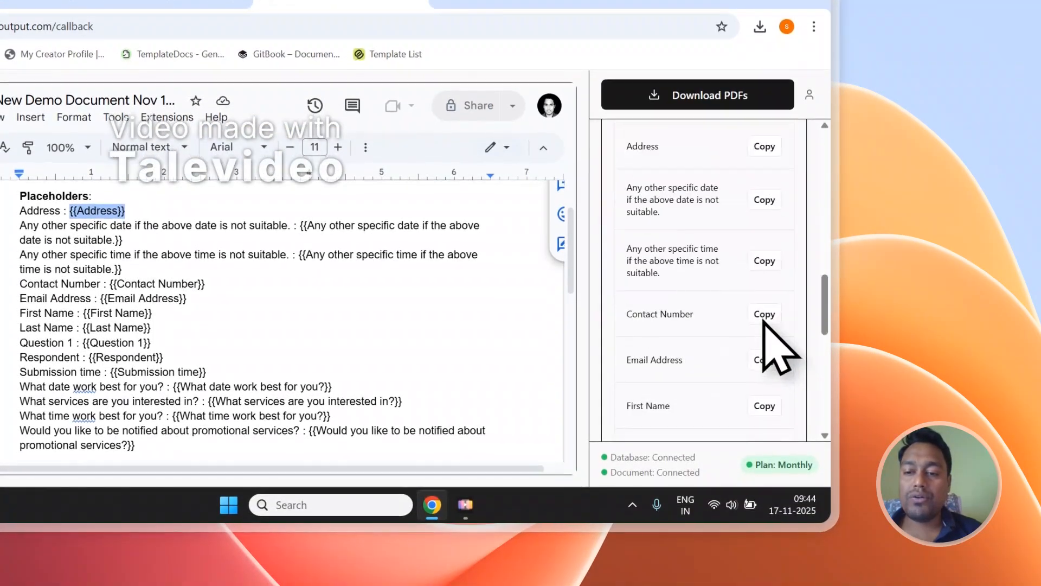
scroll(763, 320, "down", 3)
scroll(300, 290, "down", 4)
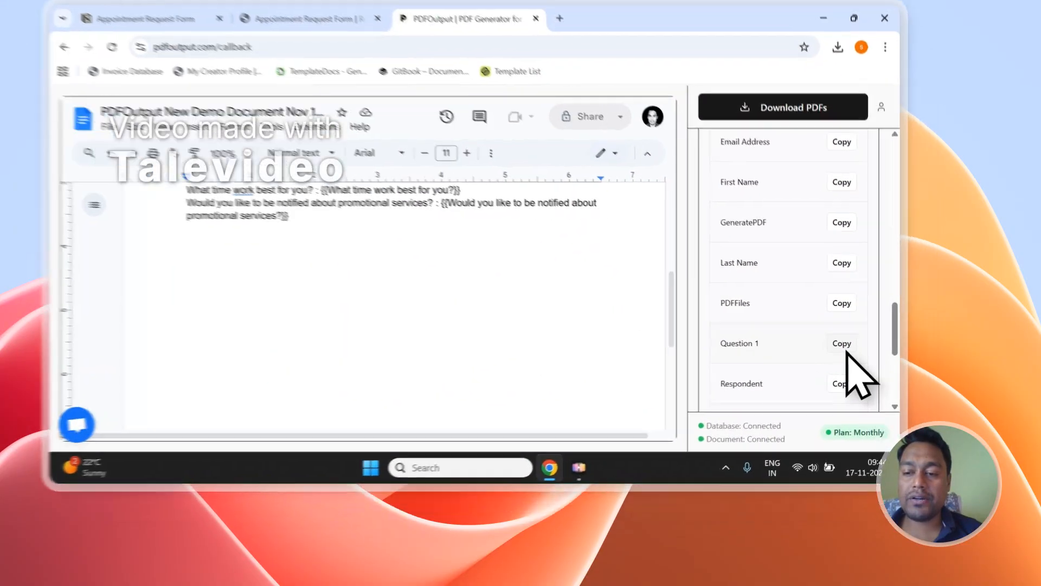
Copy the Question 1 placeholder and insert it in the document below the promotional services line, following the Mapping Section instructions.
left_click(868, 387)
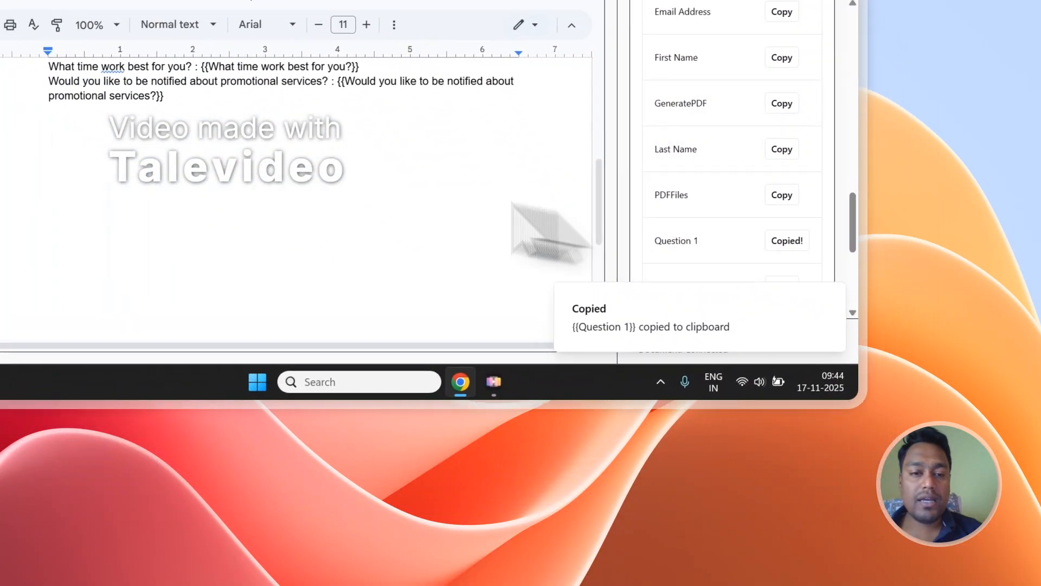
left_click(399, 320)
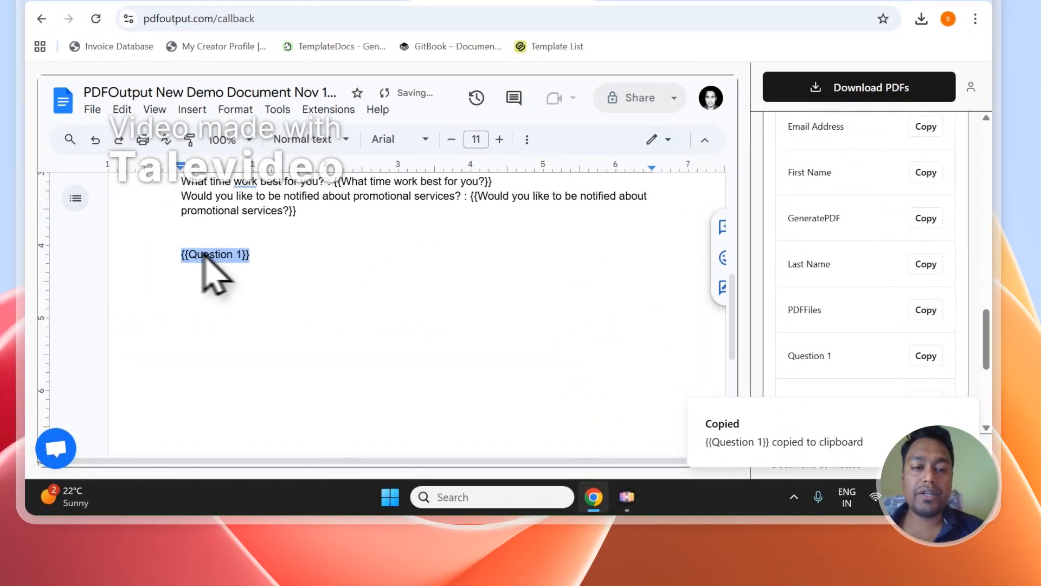
scroll(922, 320, "down", 3)
scroll(922, 337, "up", 8)
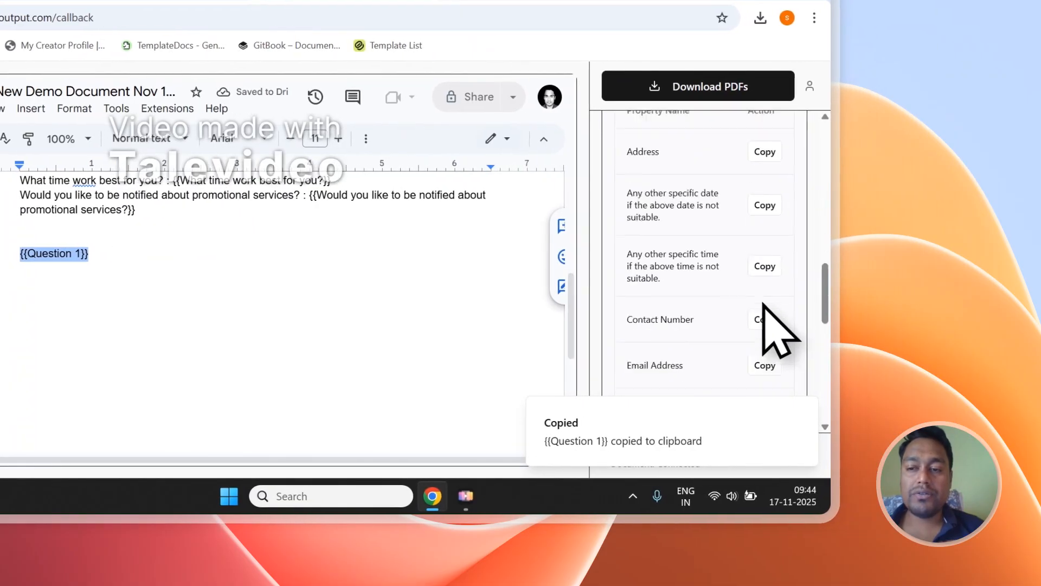
scroll(737, 303, "up", 1)
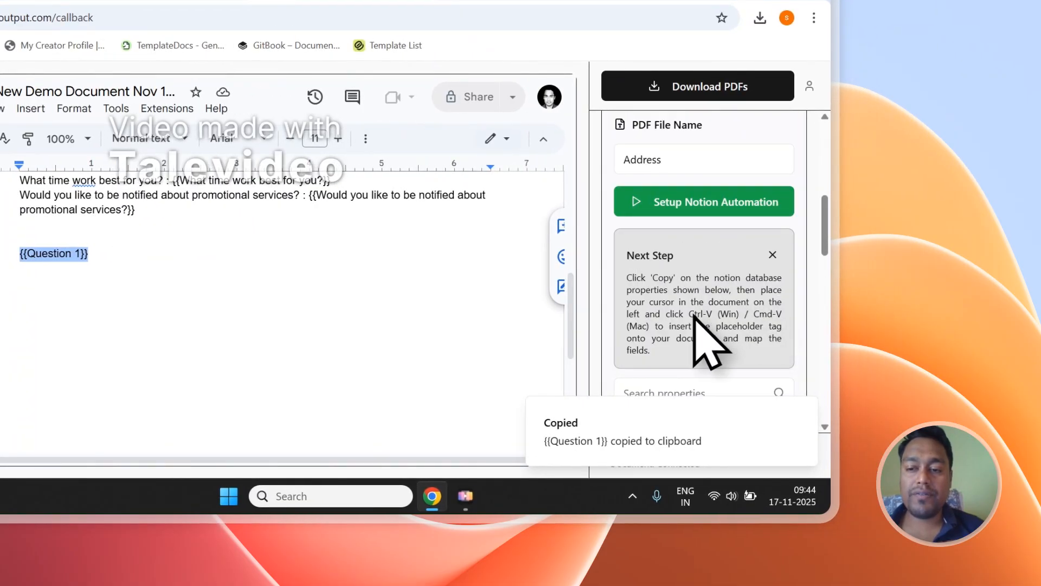
left_click_drag(690, 319, 653, 331)
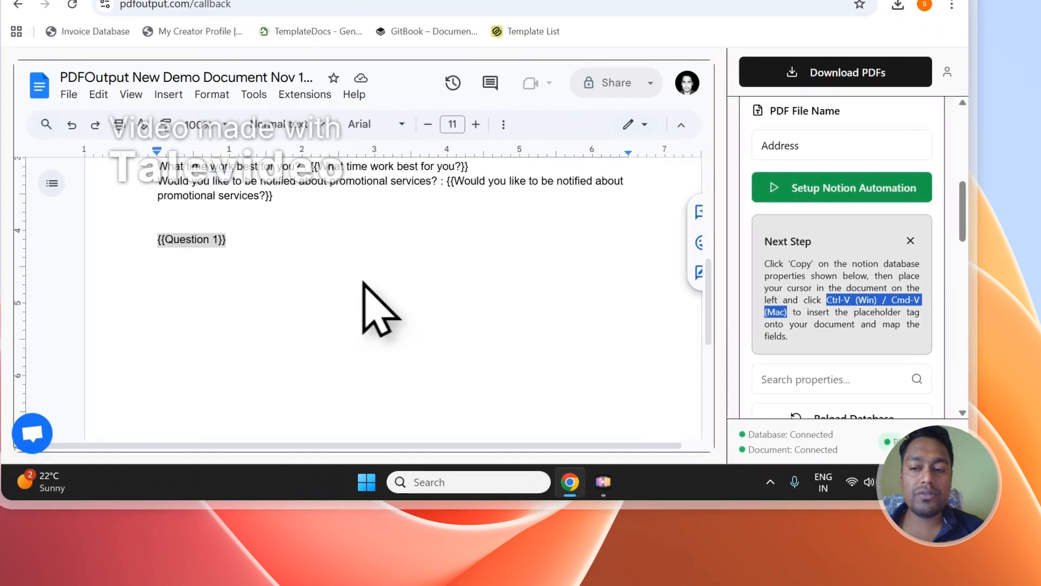
Copy the Contact Number placeholder and clear the test placeholder inserted below the promotional services line.
scroll(794, 344, "down", 4)
scroll(811, 255, "down", 3)
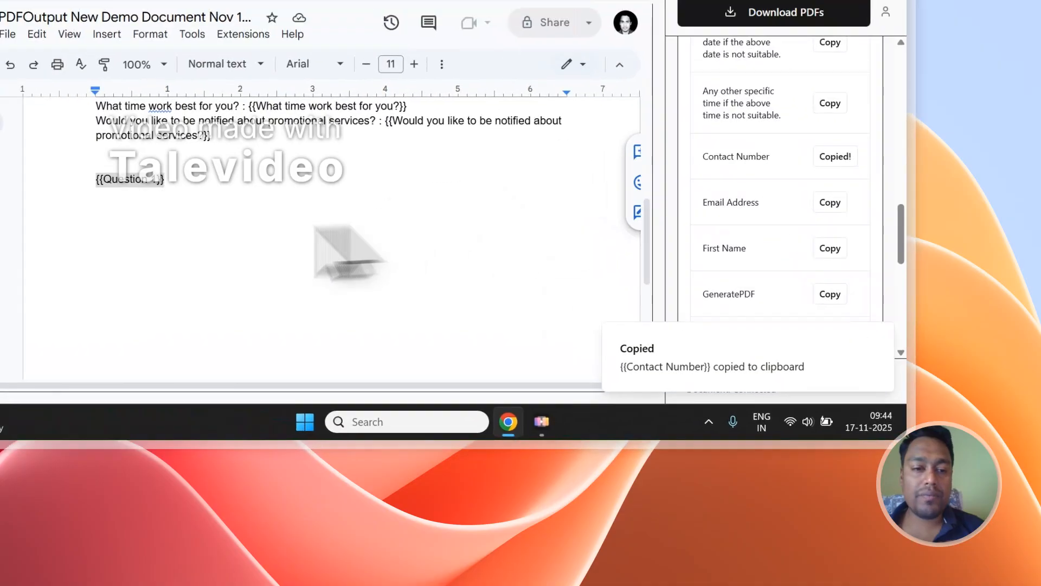
left_click(109, 162)
key("Return")
key("Return")
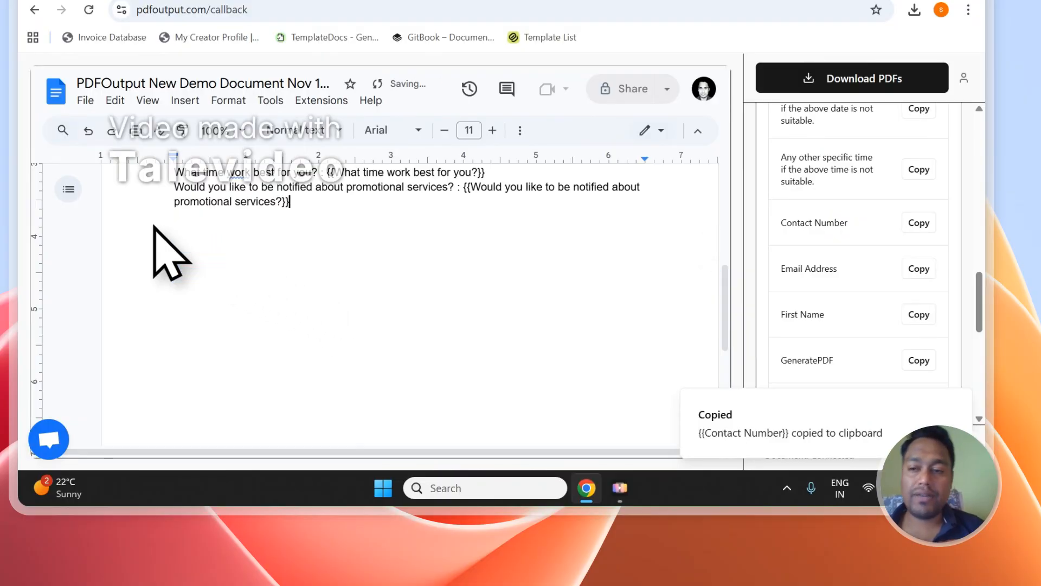
Review the document's placeholder list alongside the Mapping Section settings.
scroll(846, 331, "up", 10)
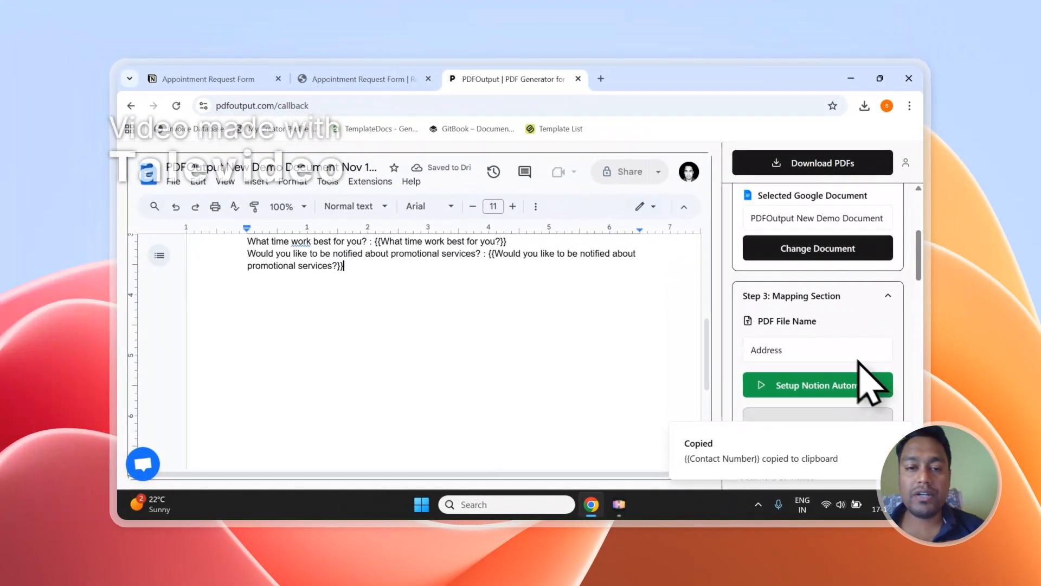
scroll(542, 347, "up", 3)
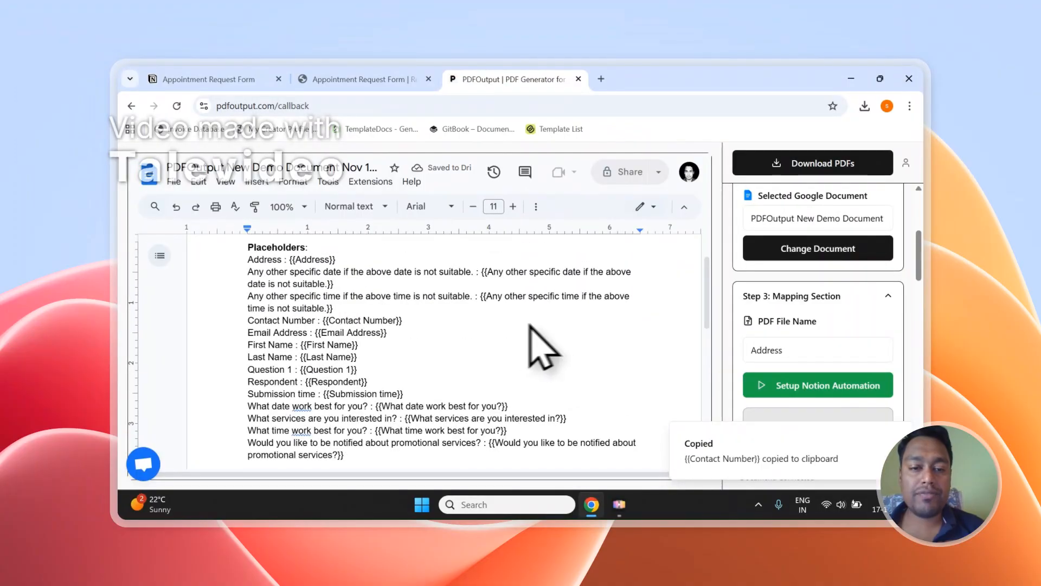
scroll(466, 320, "down", 1)
scroll(466, 317, "up", 3)
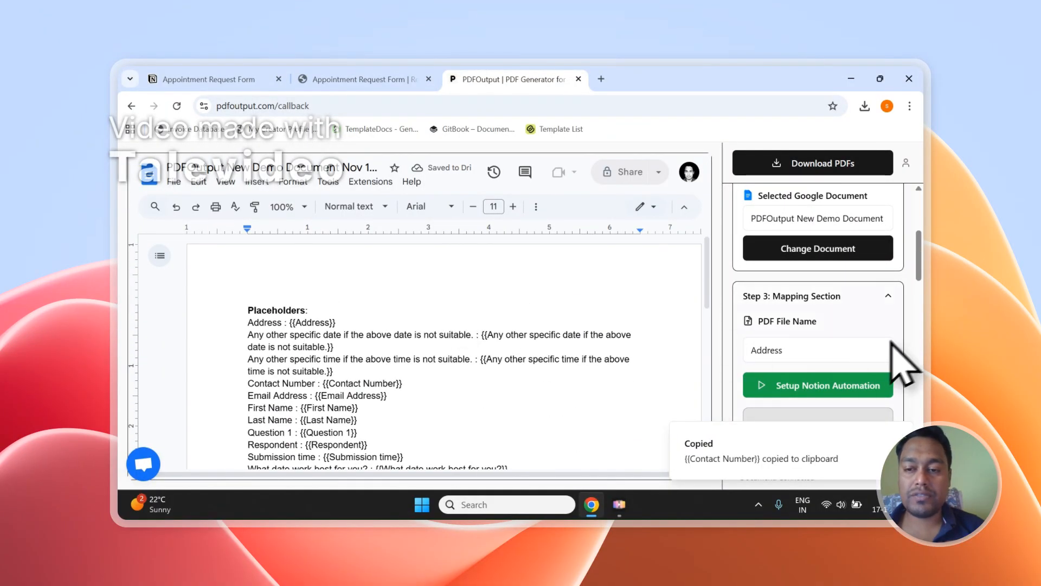
scroll(892, 340, "down", 2)
scroll(899, 333, "up", 2)
Check the Notion database's columns and set the PDF File Name property in PDFOutput to First Name.
left_click_drag(816, 322, 764, 322)
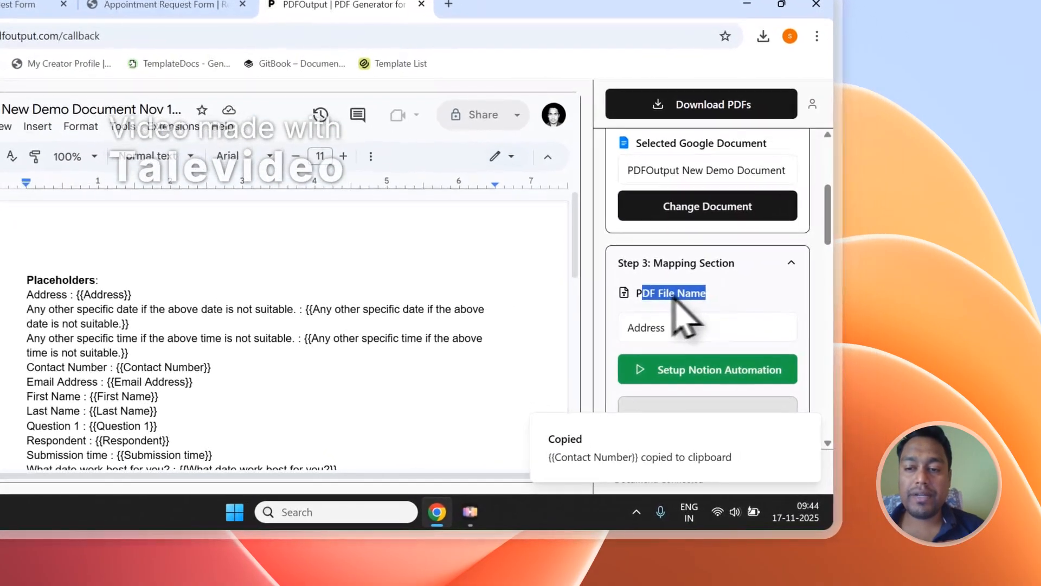
left_click(163, 6)
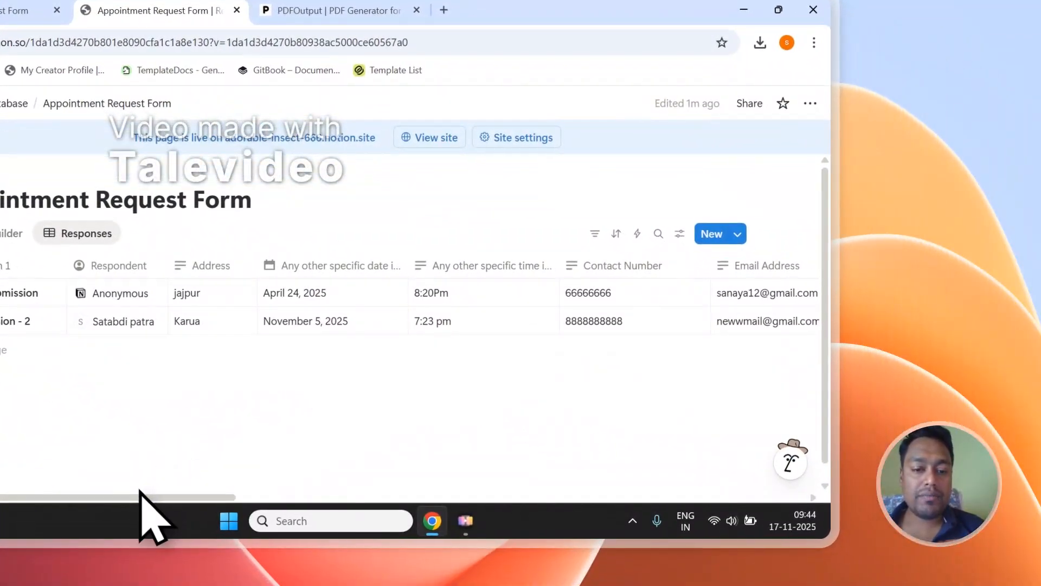
left_click_drag(139, 497, 280, 497)
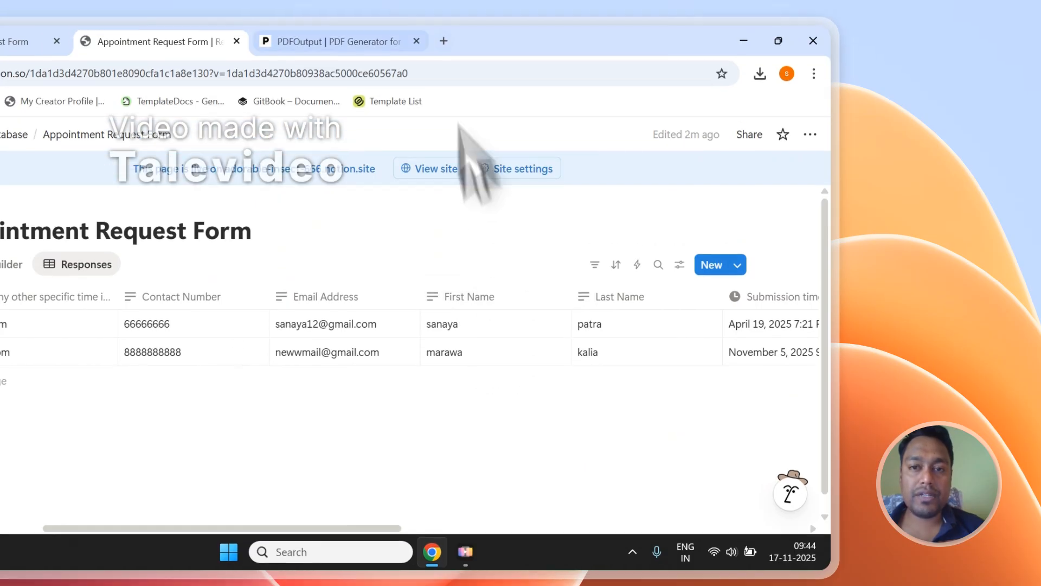
left_click(326, 10)
left_click(690, 335)
mouse_move(672, 329)
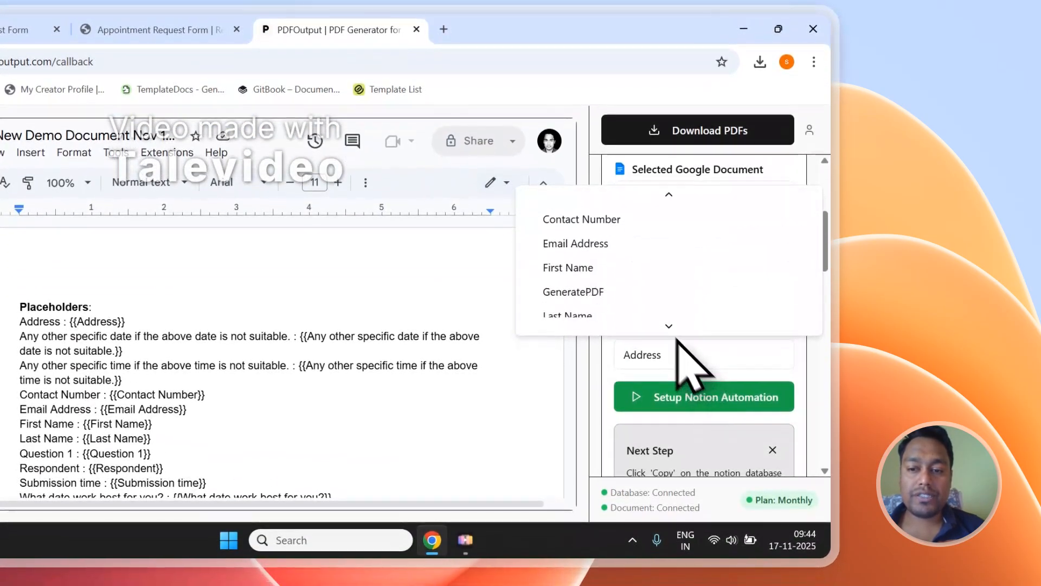
scroll(618, 233, "up", 2)
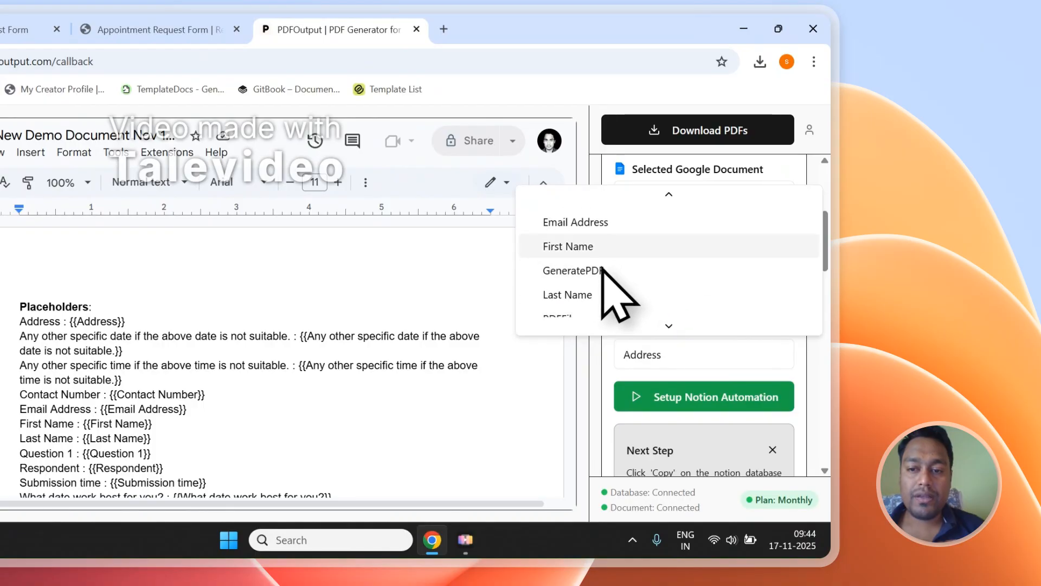
left_click(600, 247)
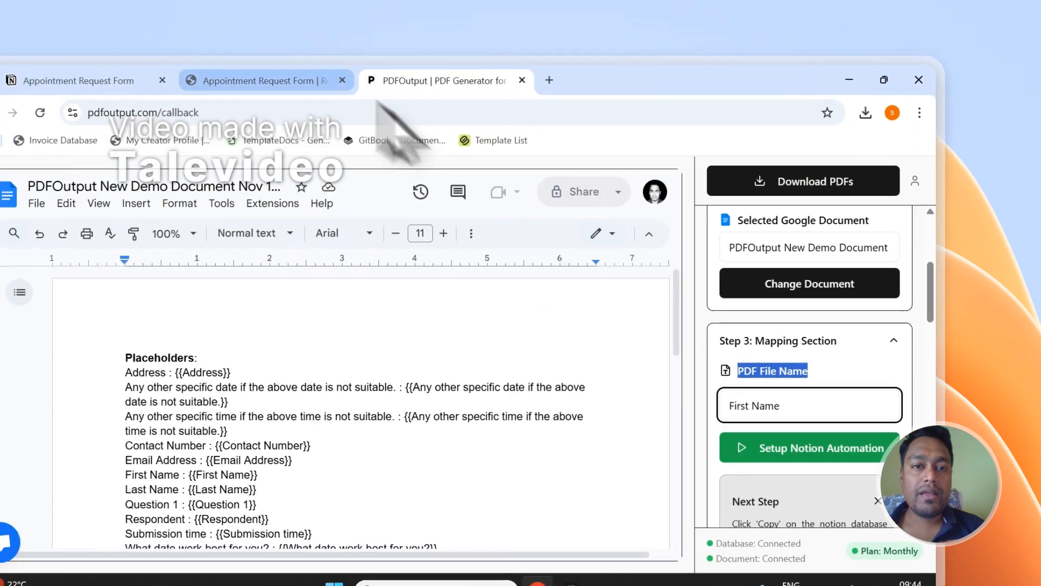
Check the GeneratePDF column in the Notion database, and generate the PDFs for the submissions in PDFOutput.
left_click(163, 30)
left_click_drag(523, 523, 934, 520)
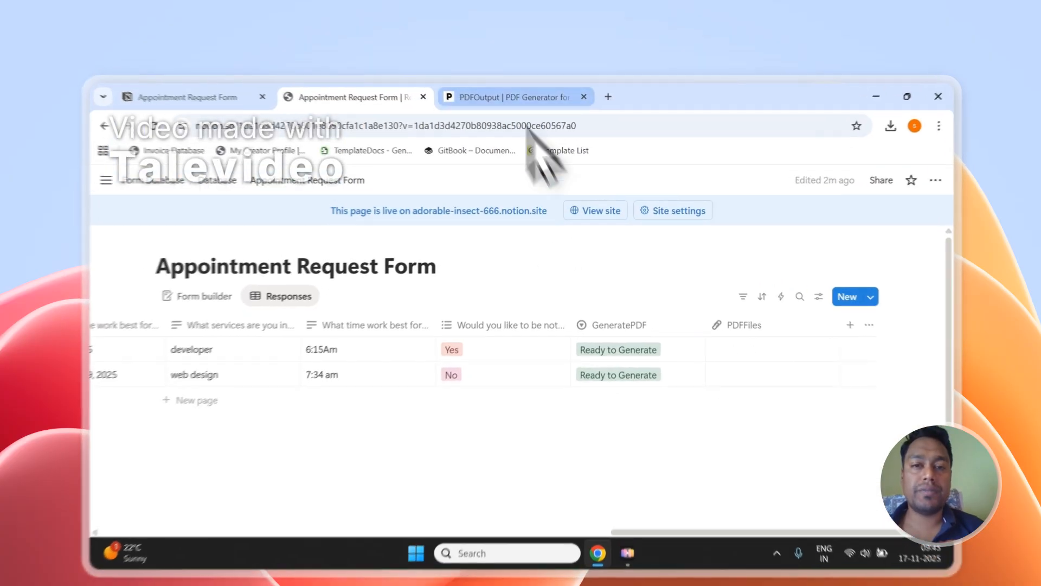
left_click(509, 80)
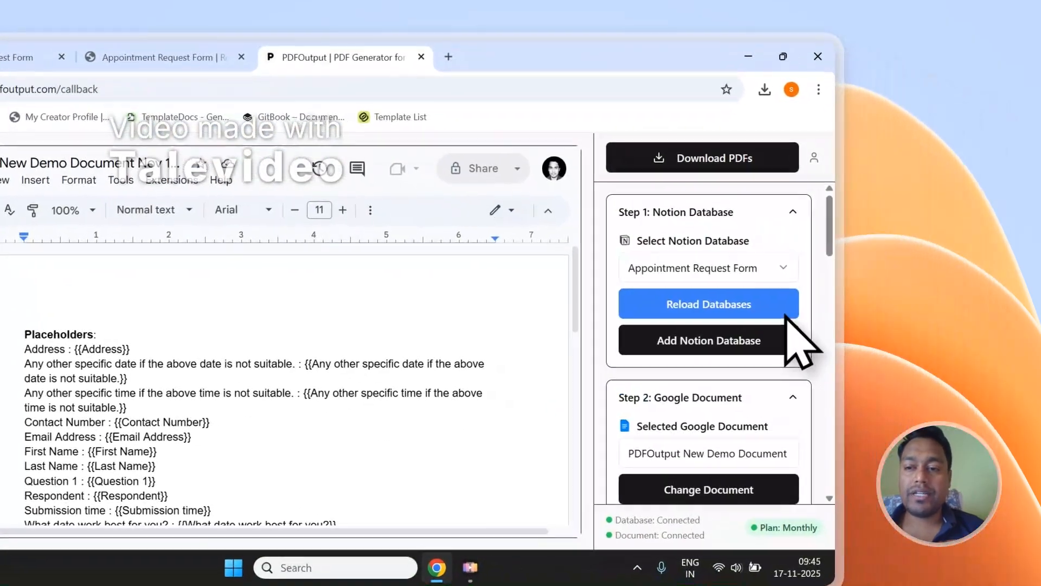
left_click(728, 158)
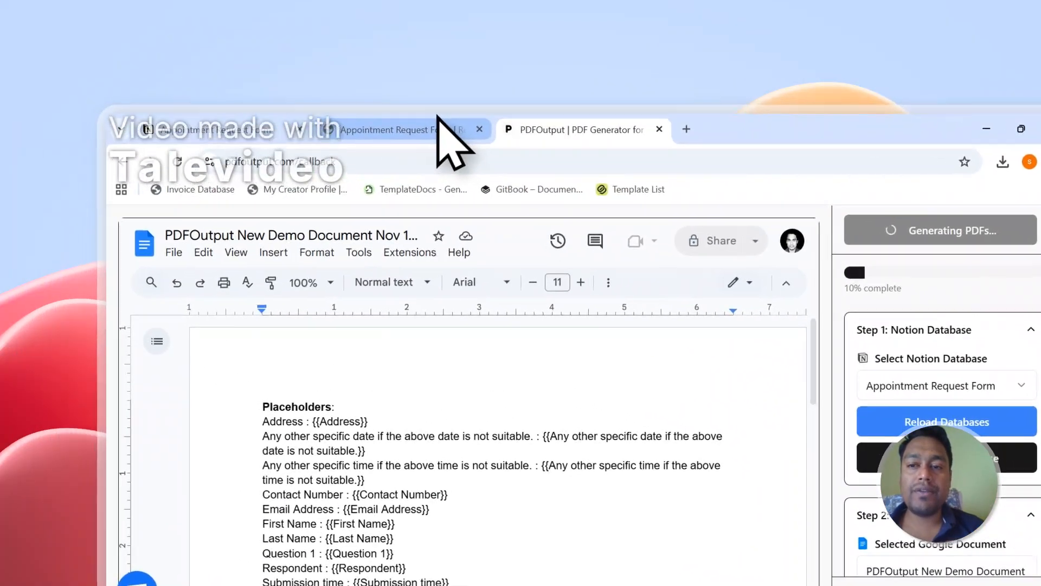
Open the first submission's generated PDF from the Notion database's PDFFiles column and examine its filled-in values.
left_click(200, 55)
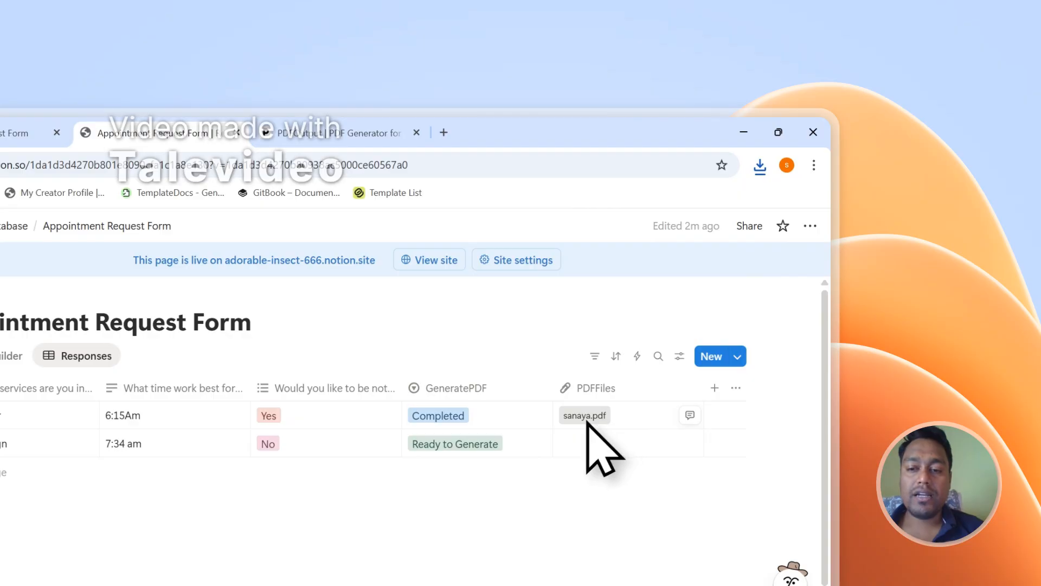
left_click(586, 416)
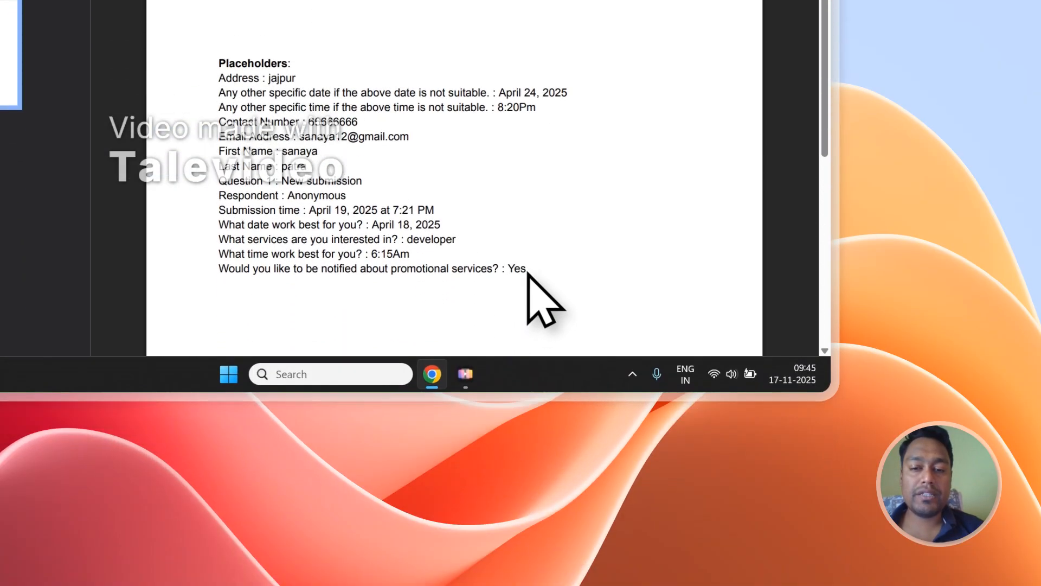
left_click_drag(527, 272, 212, 82)
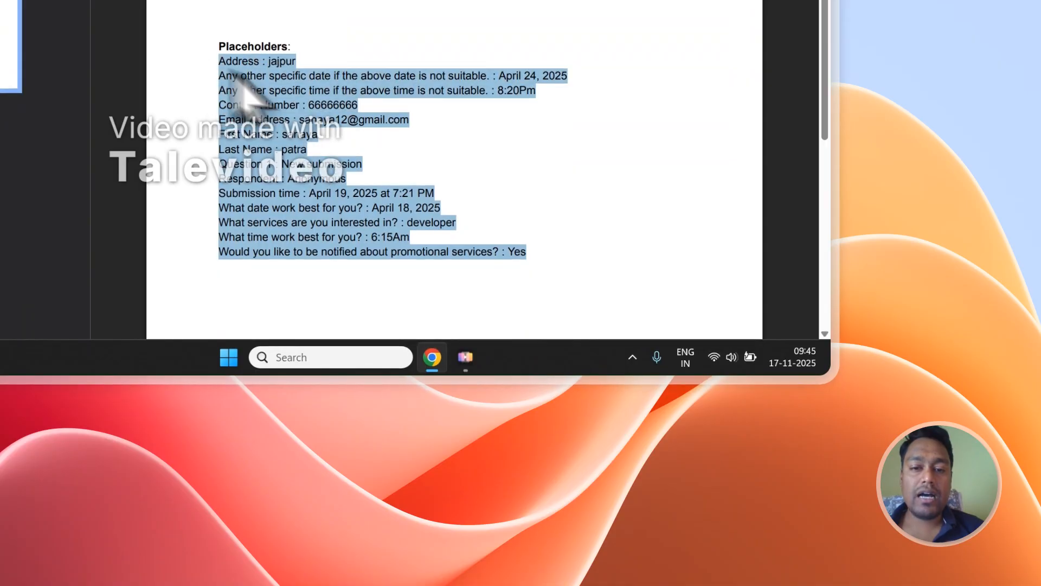
left_click(466, 134)
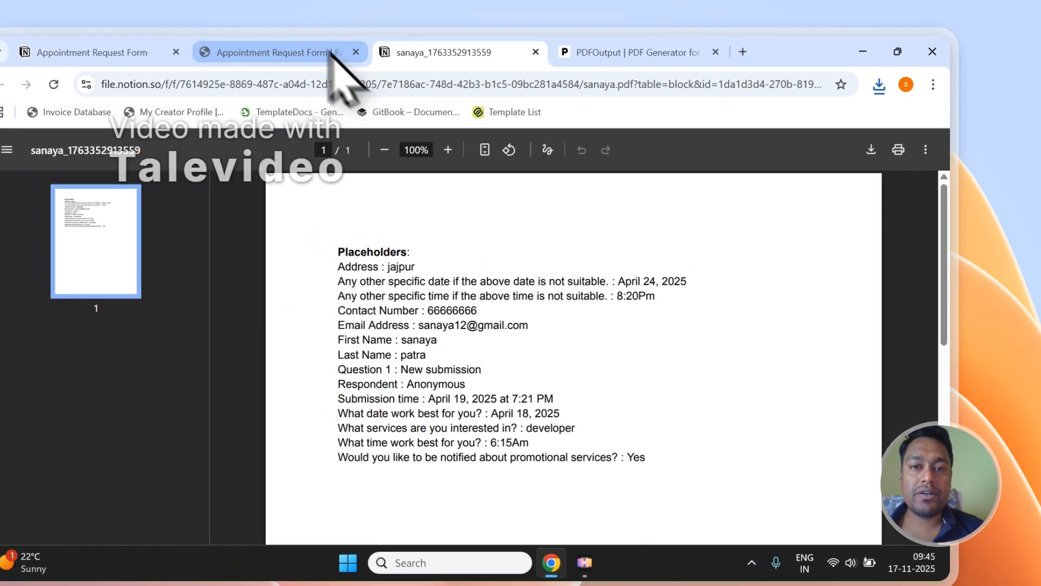
Return to the Notion database, open the second submission's generated PDF and examine its filled-in values.
left_click(333, 54)
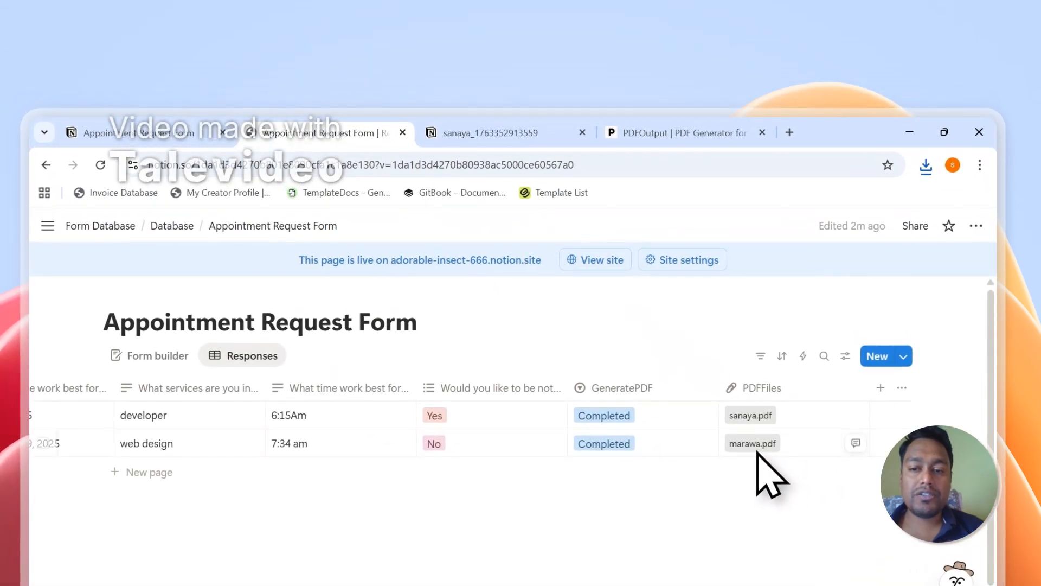
left_click(738, 440)
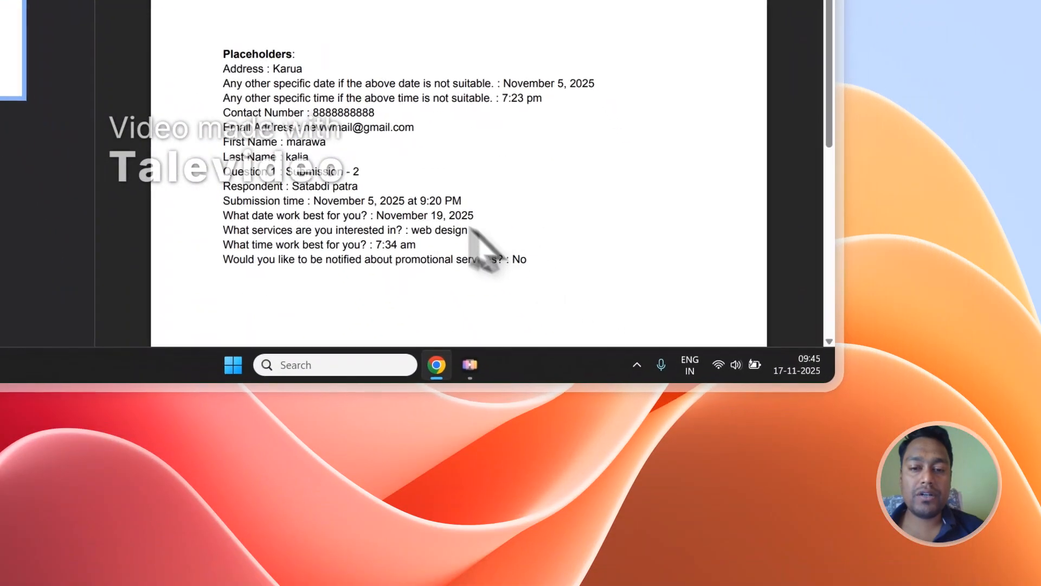
left_click_drag(527, 259, 218, 84)
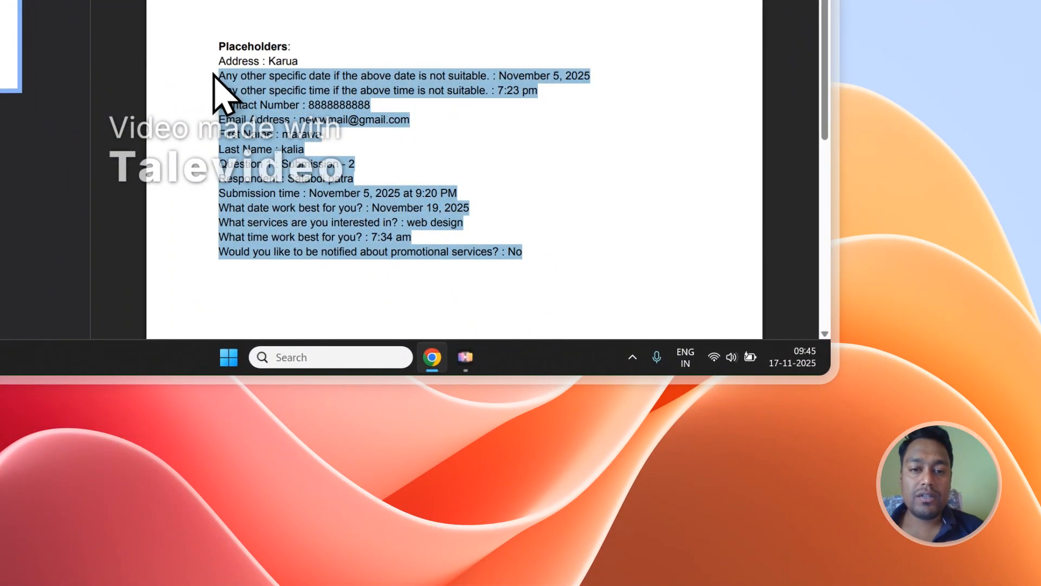
left_click(223, 67)
left_click(591, 108)
left_click(537, 124)
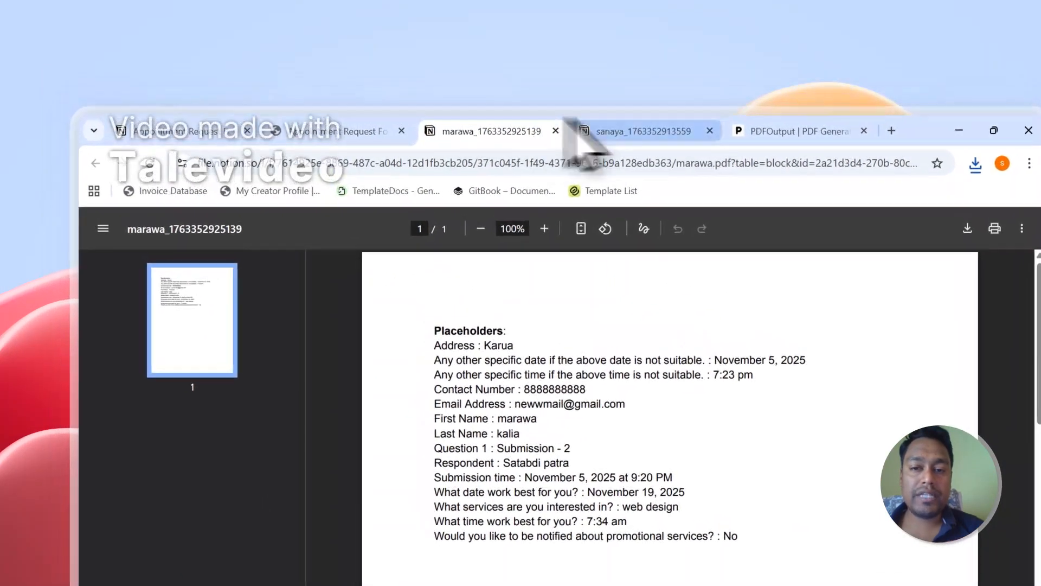
Compare the two generated PDFs and close both of them.
left_click(623, 128)
left_click(548, 129)
left_click(585, 133)
left_click(545, 124)
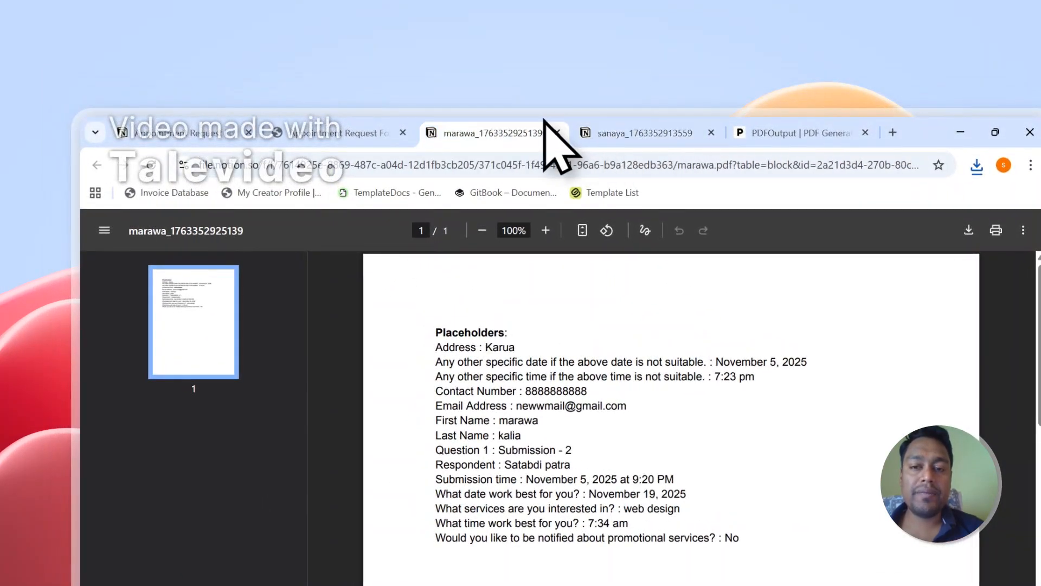
left_click(557, 132)
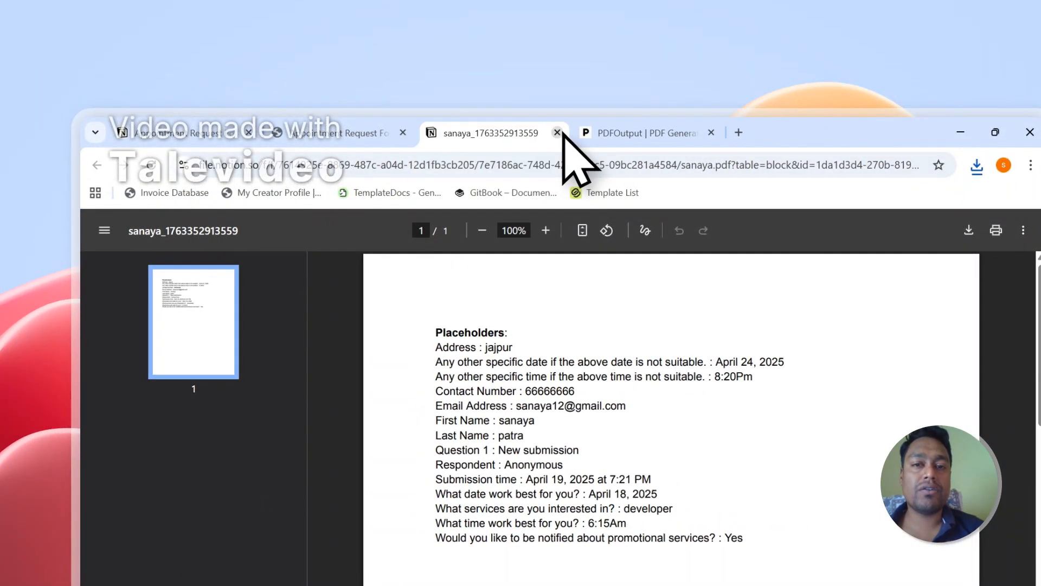
left_click(558, 132)
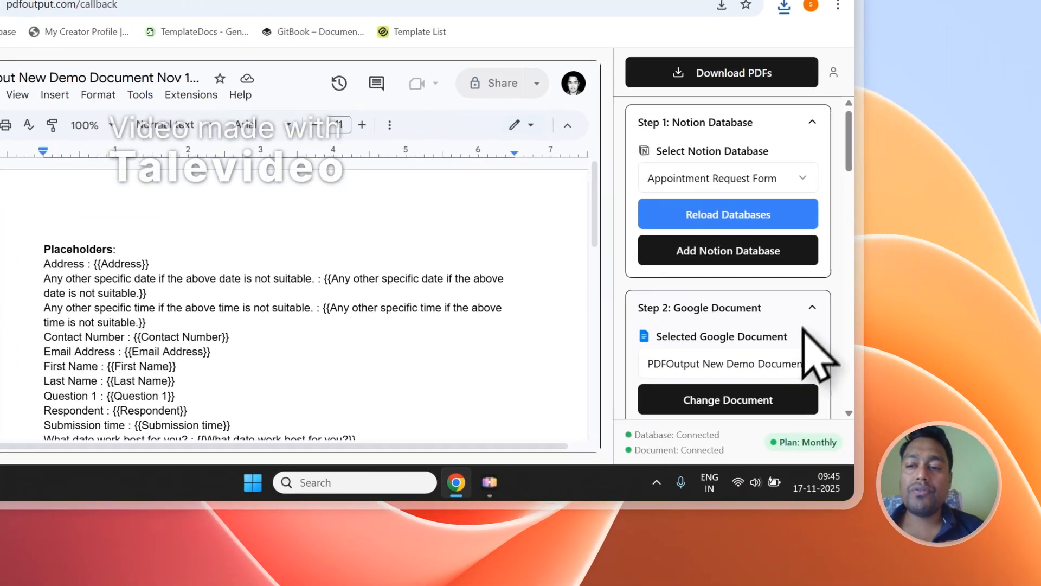
Set up the Notion automation in PDFOutput's Mapping Section for automatic PDF generation and dismiss the notification.
scroll(971, 466, "down", 3)
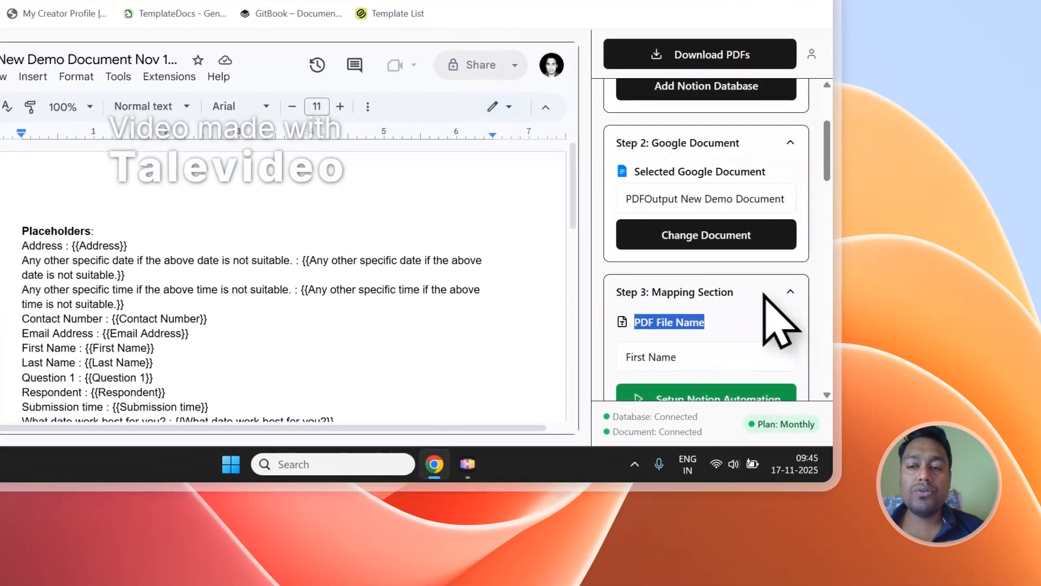
scroll(822, 293, "down", 5)
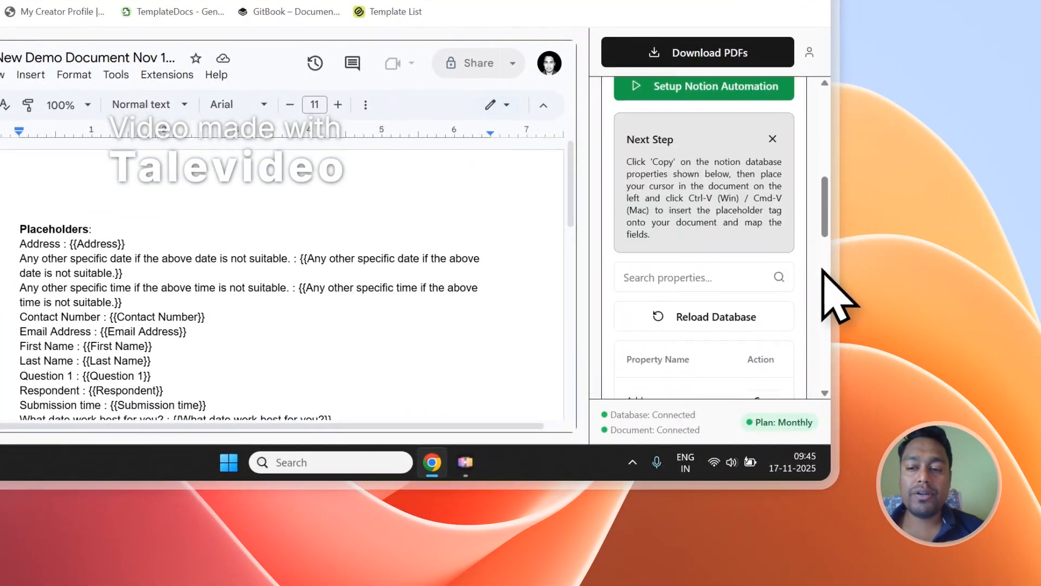
scroll(825, 290, "up", 3)
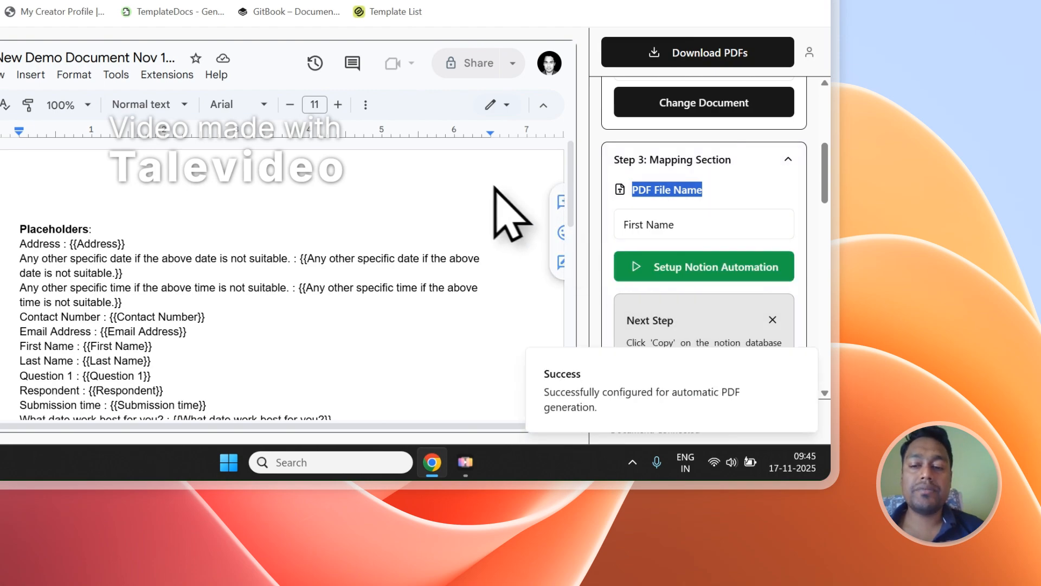
left_click(802, 362)
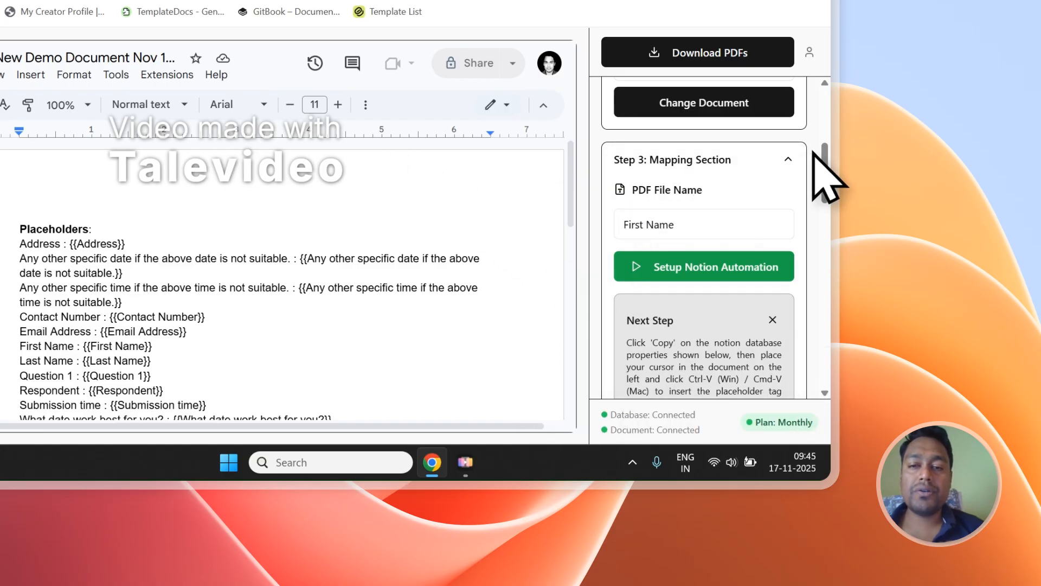
scroll(602, 258, "up", 2)
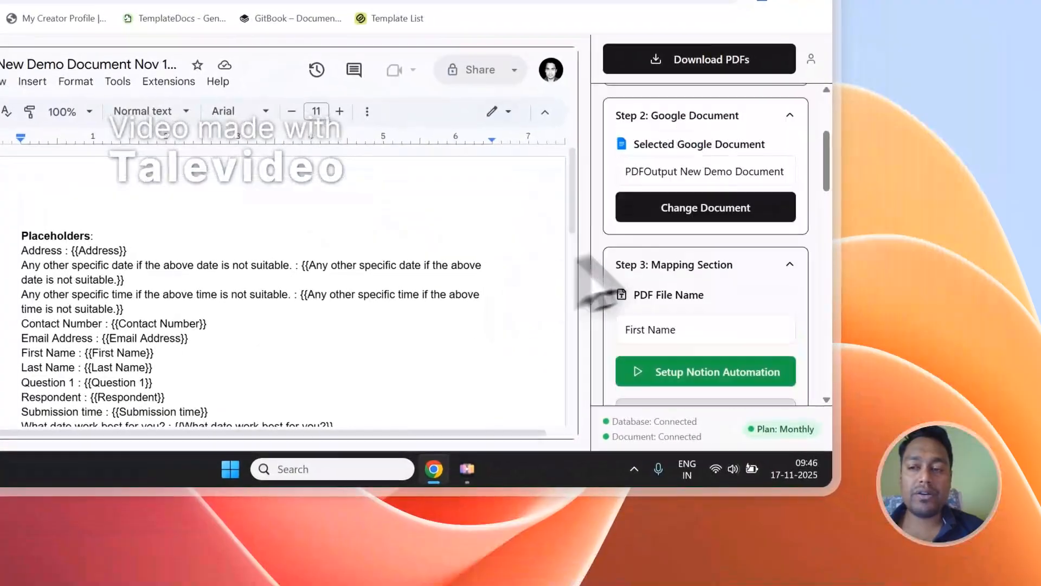
Add two blank rows to the Notion Appointment Request Form responses and set GeneratePDF to Ready to Generate for both.
scroll(624, 271, "up", 3)
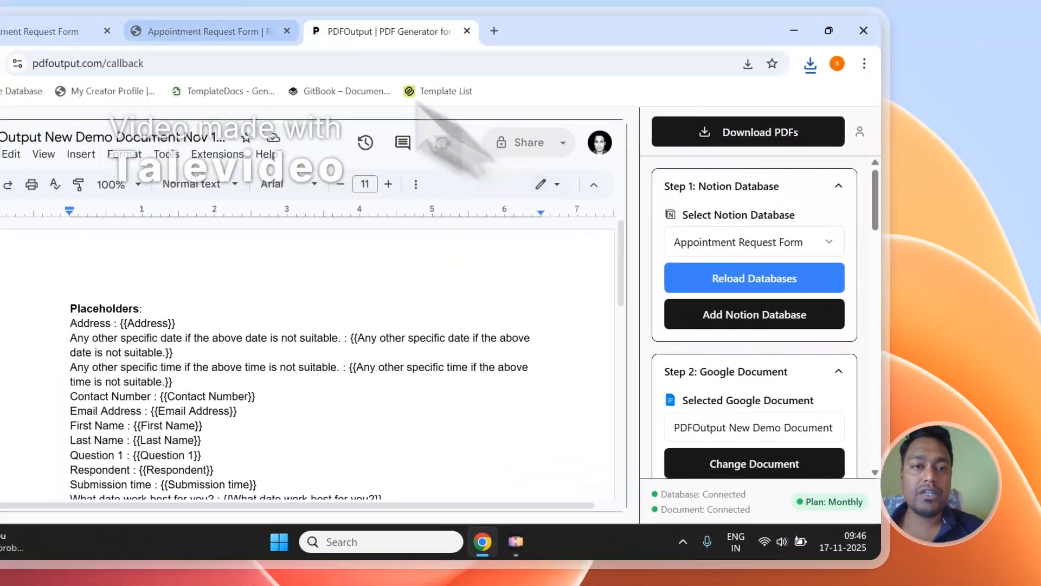
left_click(262, 114)
left_click(191, 129)
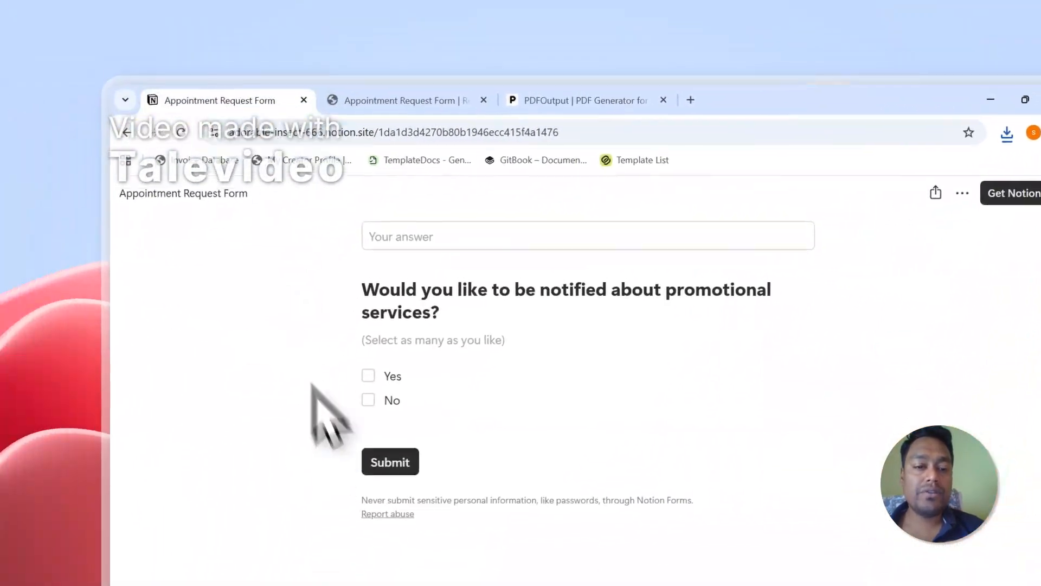
left_click(401, 102)
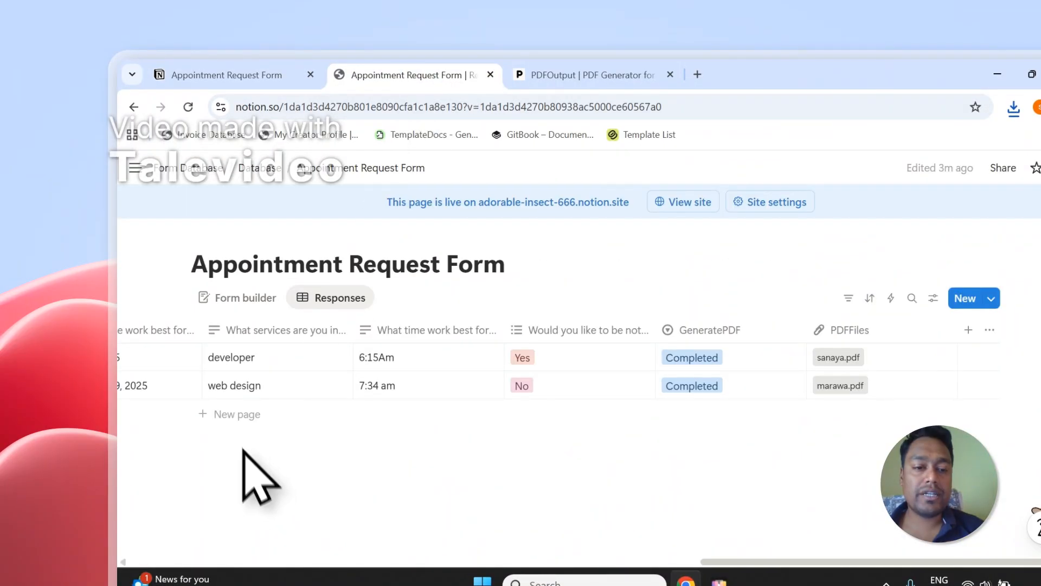
left_click(705, 413)
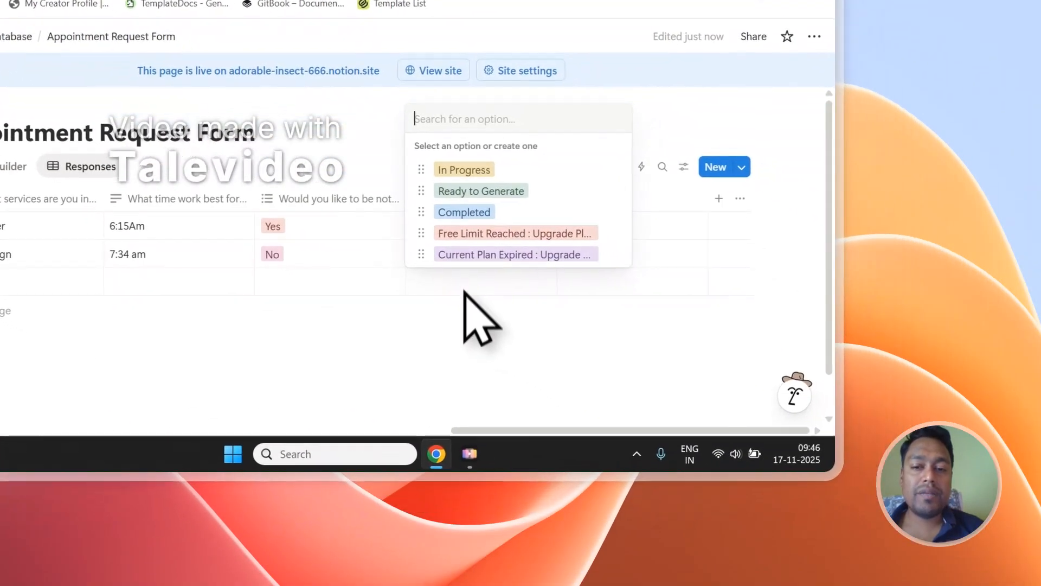
left_click(723, 328)
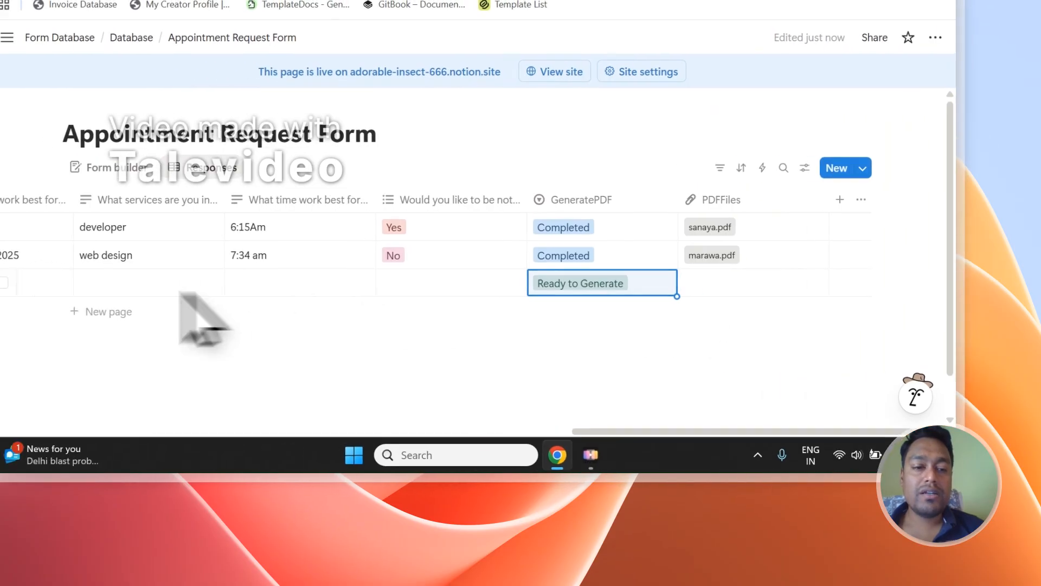
left_click(128, 310)
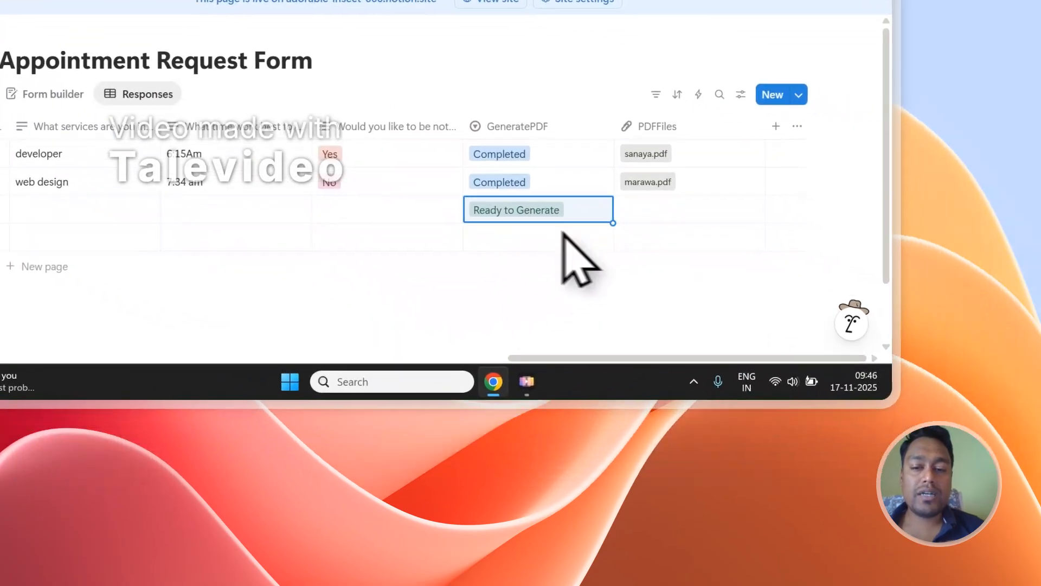
left_click(562, 234)
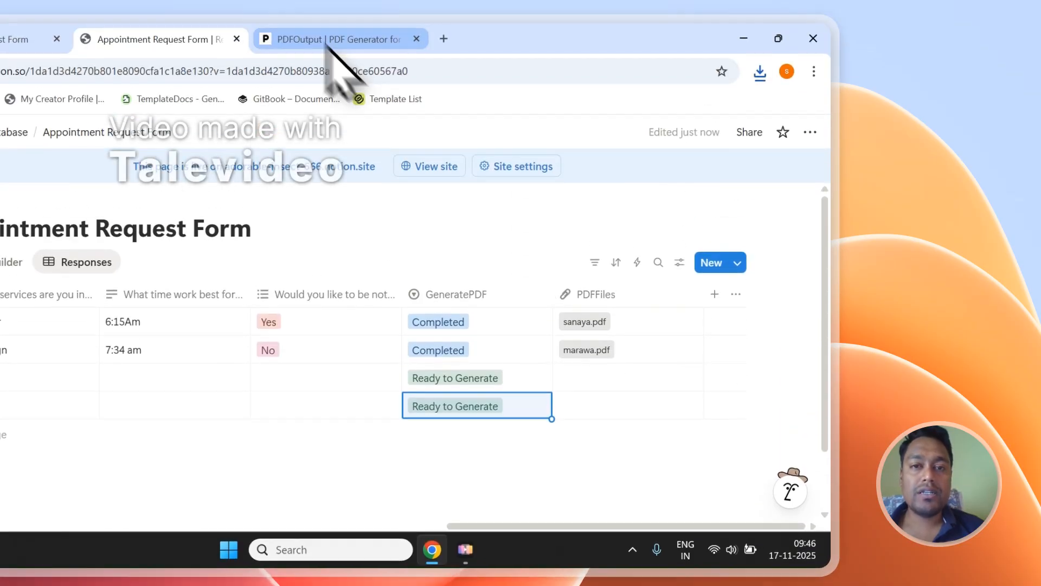
Switch between PDFOutput and the Notion database to review the Notion automation setup in the Mapping Section.
left_click(337, 39)
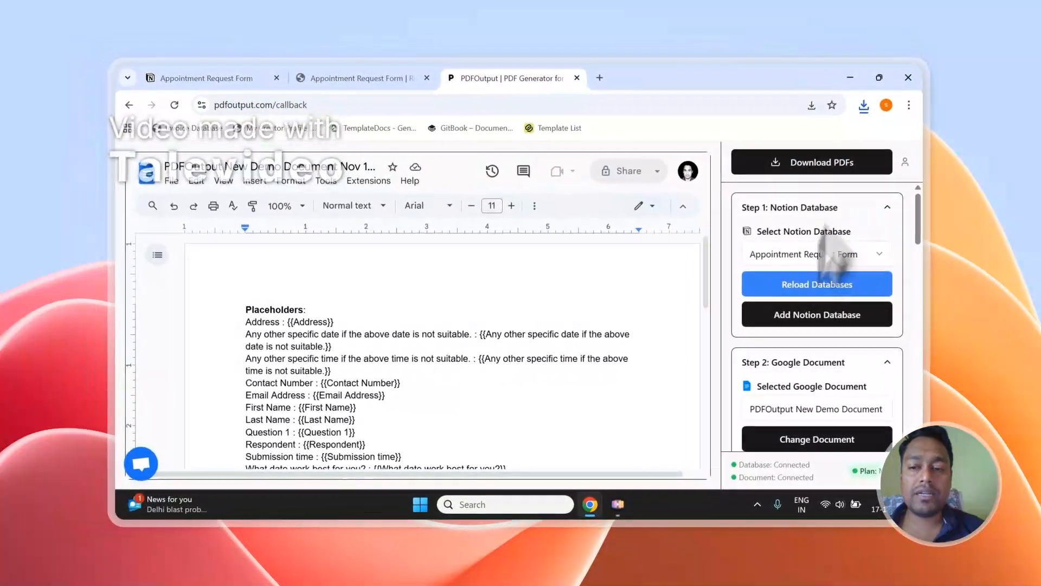
left_click(401, 80)
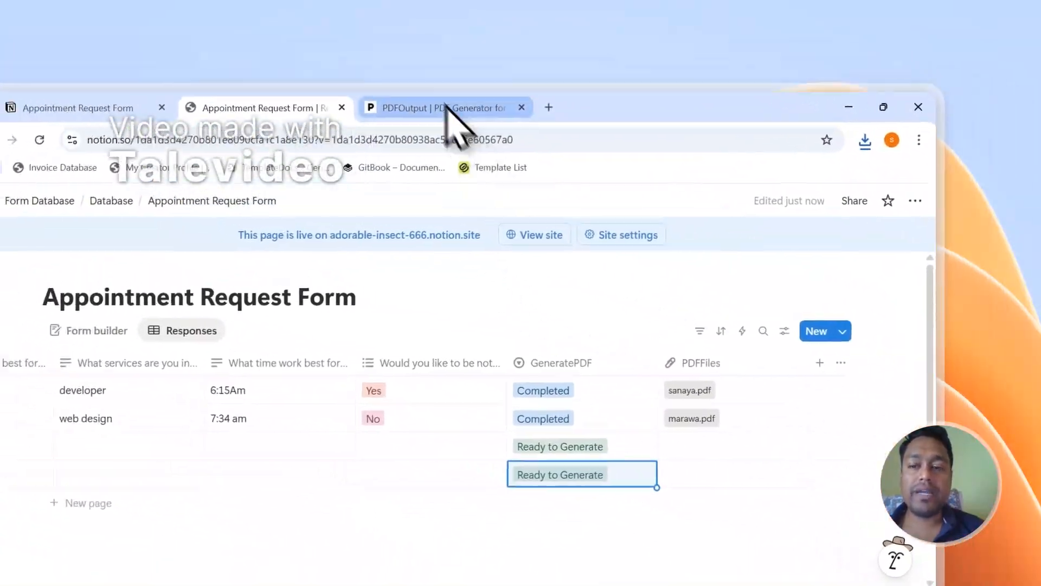
left_click(446, 109)
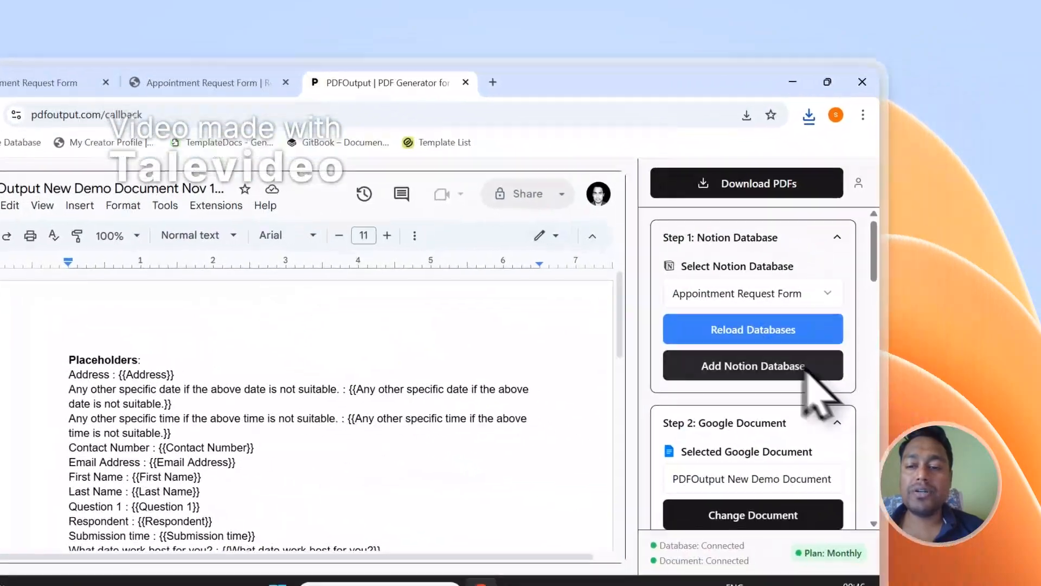
scroll(759, 358, "down", 5)
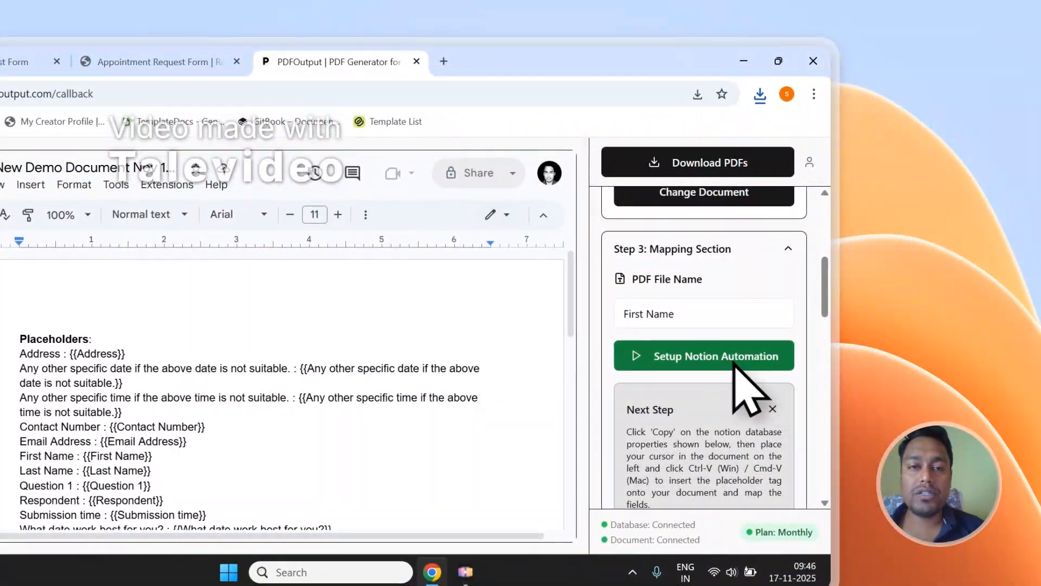
left_click(735, 362)
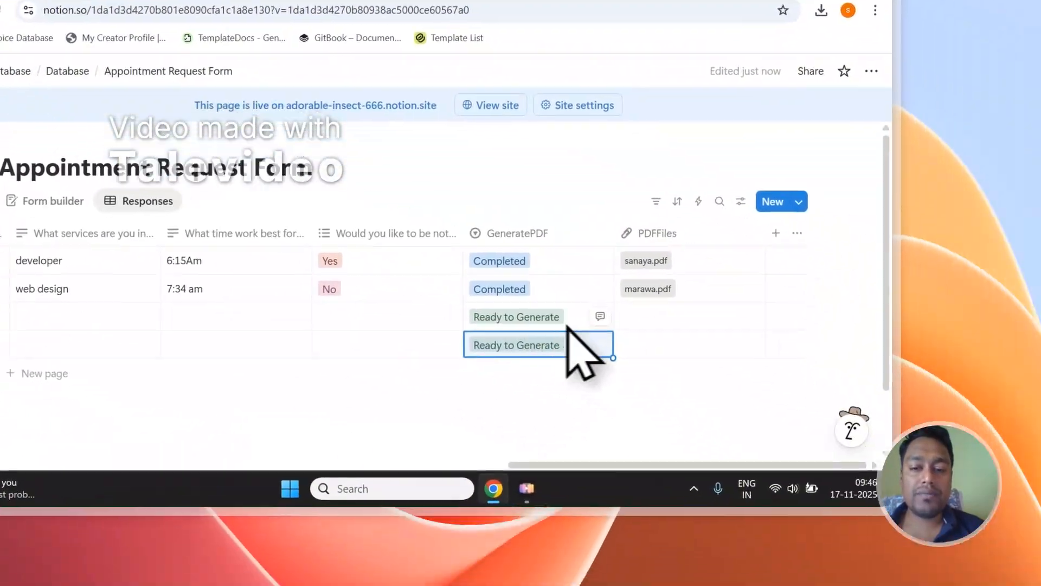
Check the GeneratePDF status of the two new Notion rows and return to PDFOutput's Mapping Section.
left_click(757, 408)
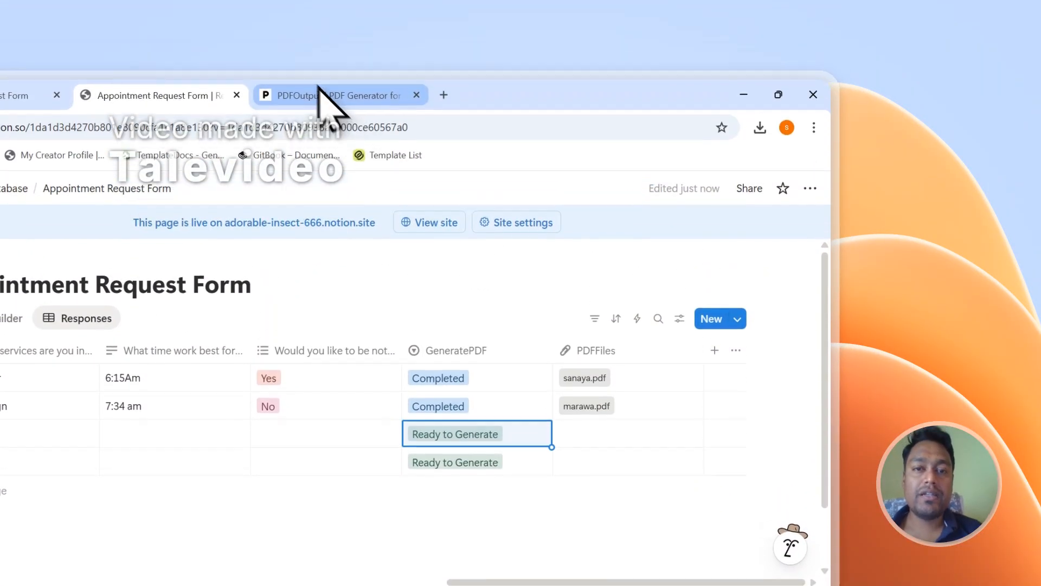
left_click(328, 103)
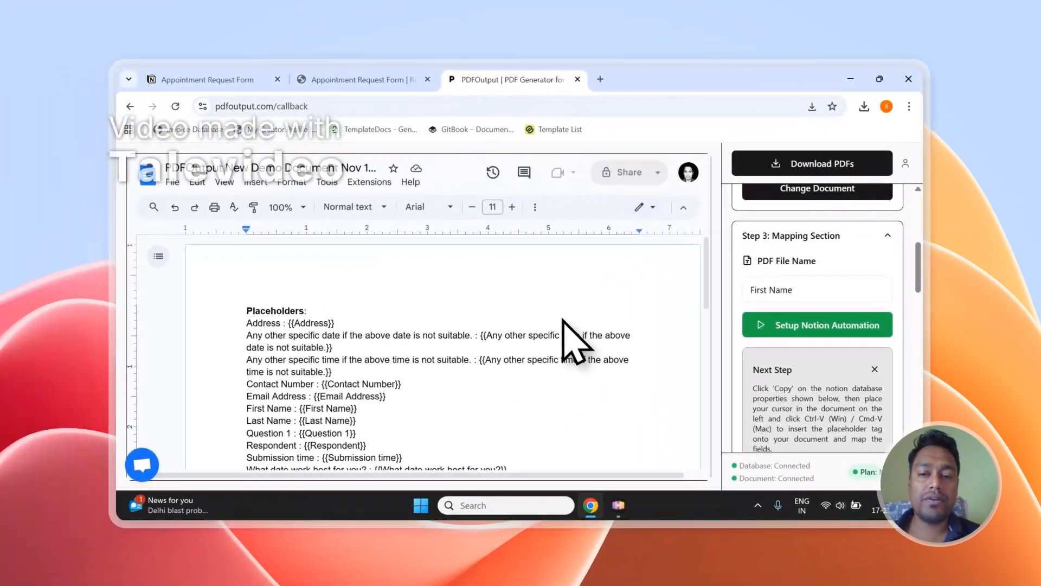
scroll(816, 259, "up", 5)
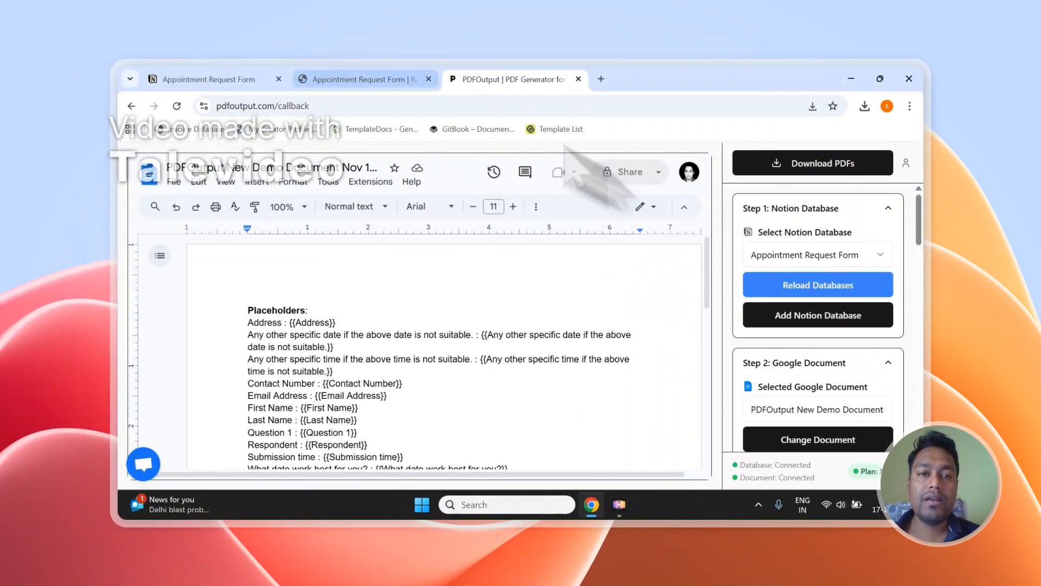
left_click(405, 79)
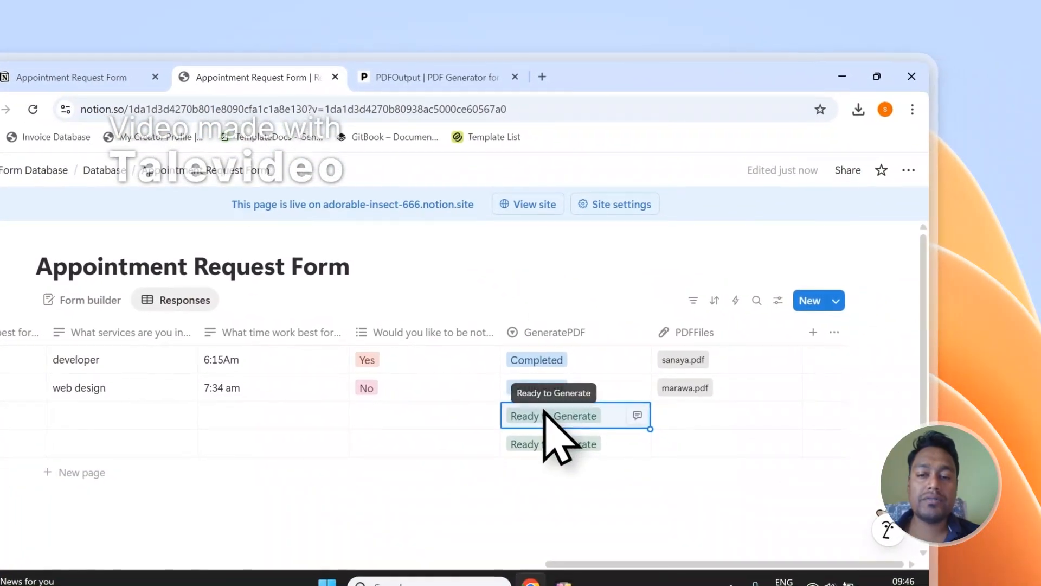
left_click(544, 415)
left_click(567, 324)
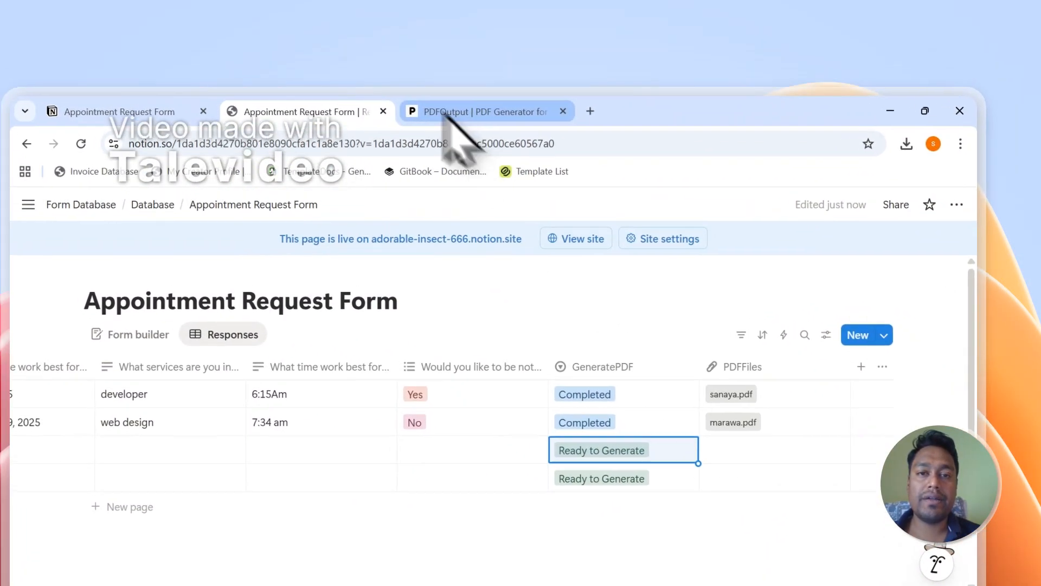
left_click(429, 77)
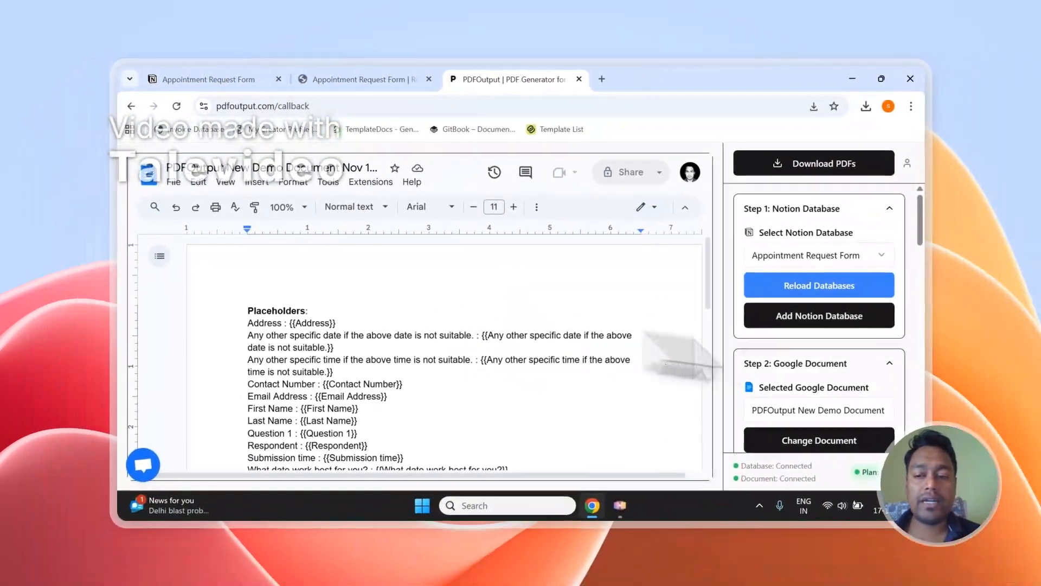
scroll(894, 365, "down", 3)
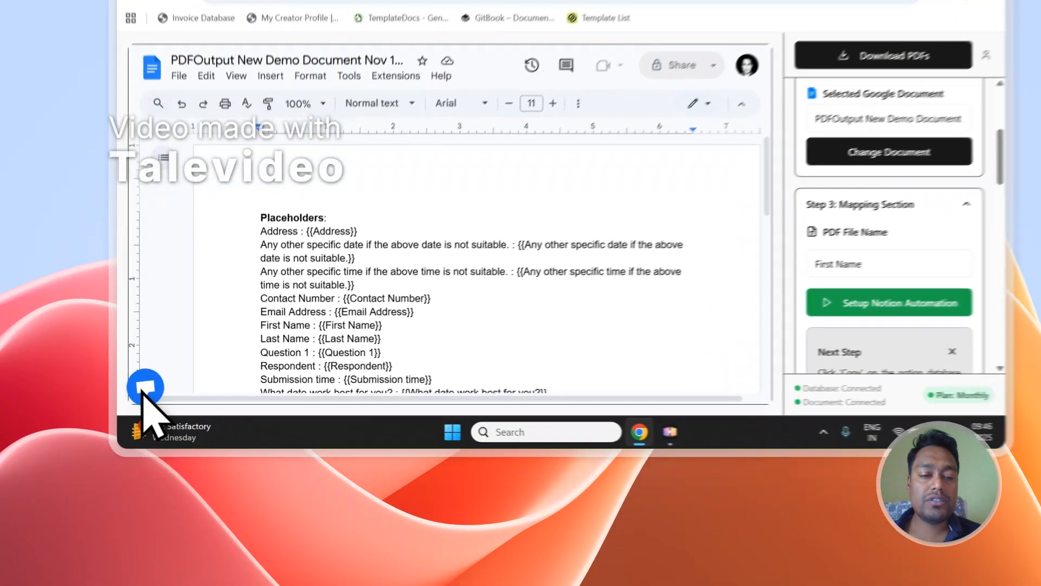
Point out PDFOutput's support chat and sign out of the PDFOutput account.
left_click(139, 465)
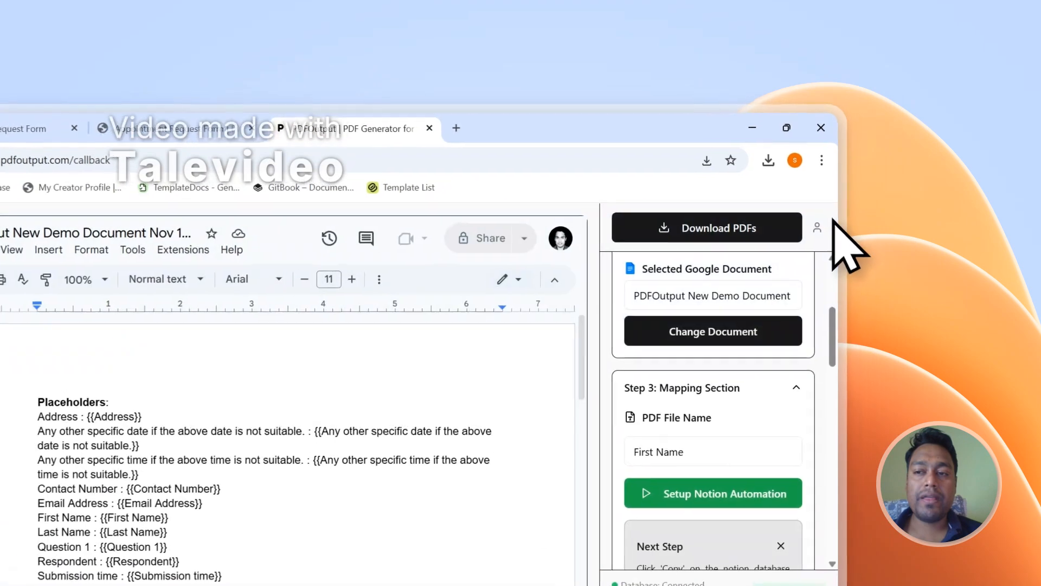
left_click(811, 231)
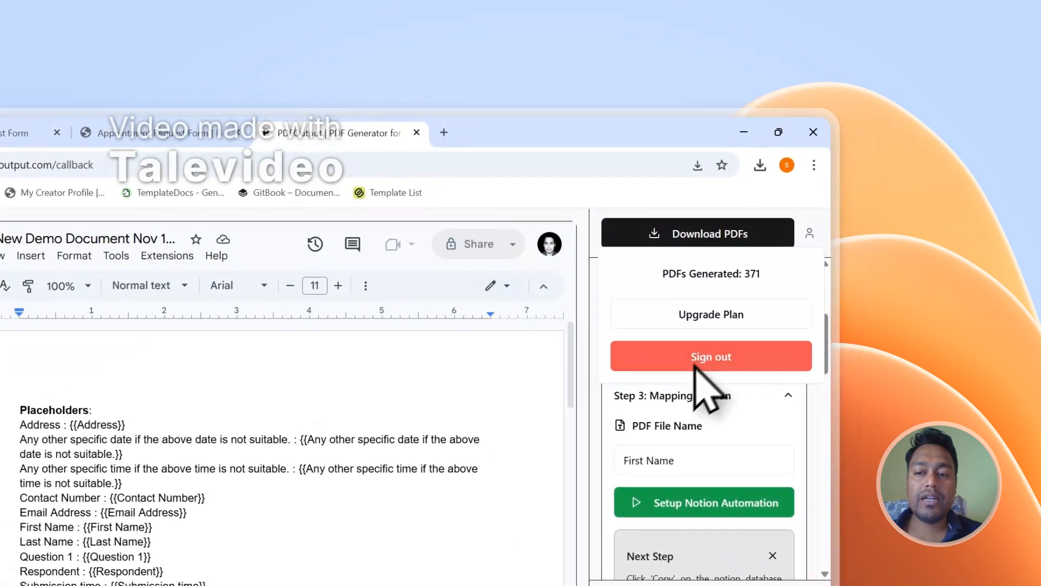
left_click(697, 364)
Open PDFOutput's Contact page from the site footer and examine the message form and Book Free Demo option.
left_click_drag(826, 303, 826, 435)
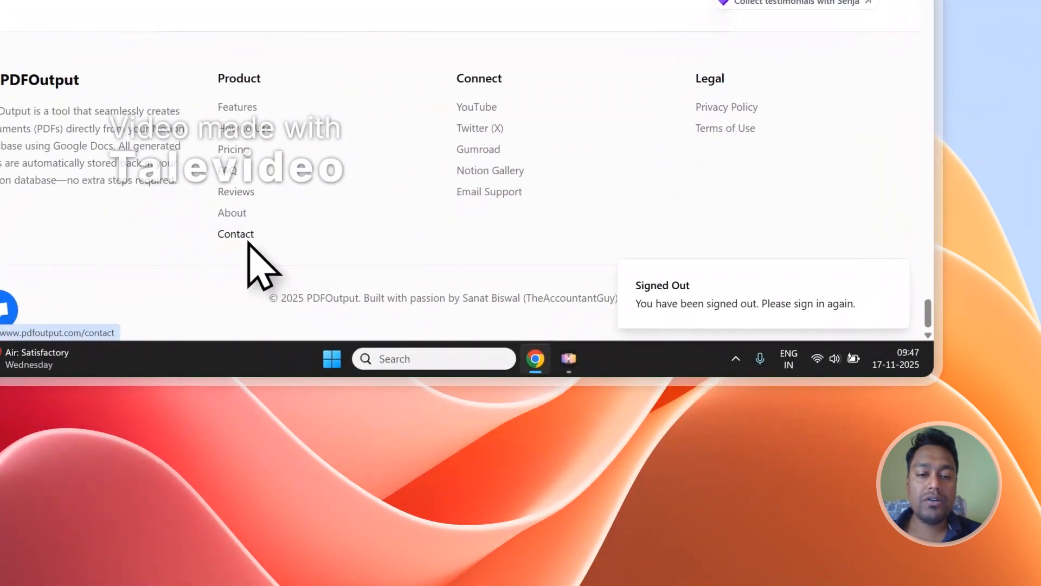
left_click(248, 241)
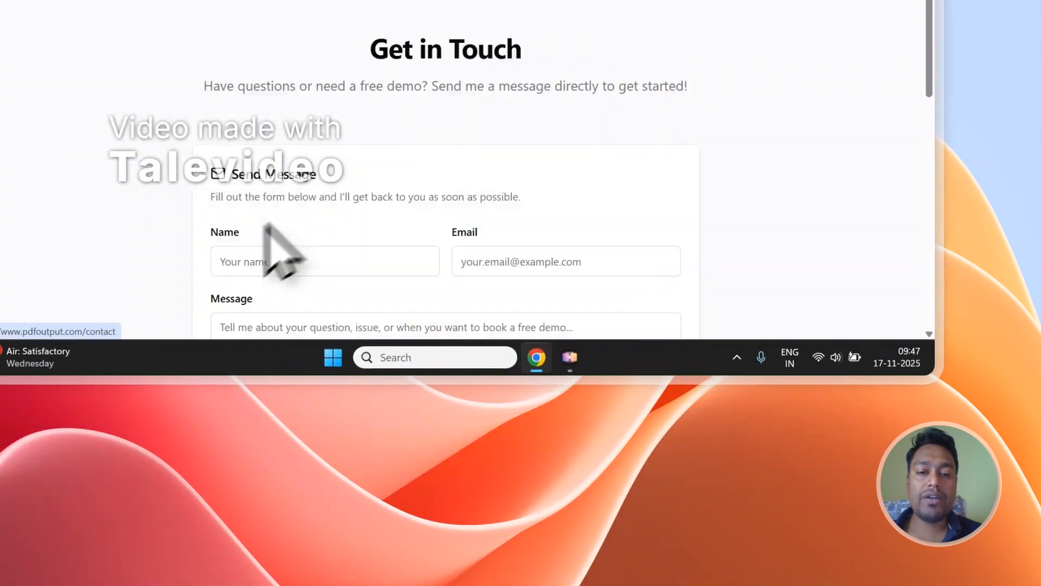
scroll(481, 152, "down", 3)
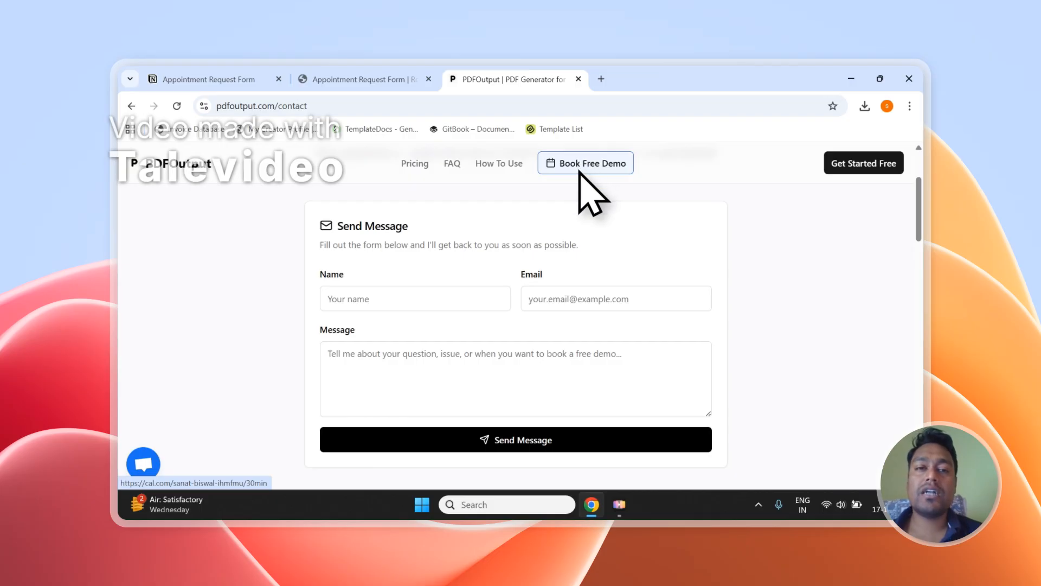
Return to the Notion responses and check the GeneratePDF status of the two blank rows.
left_click(358, 79)
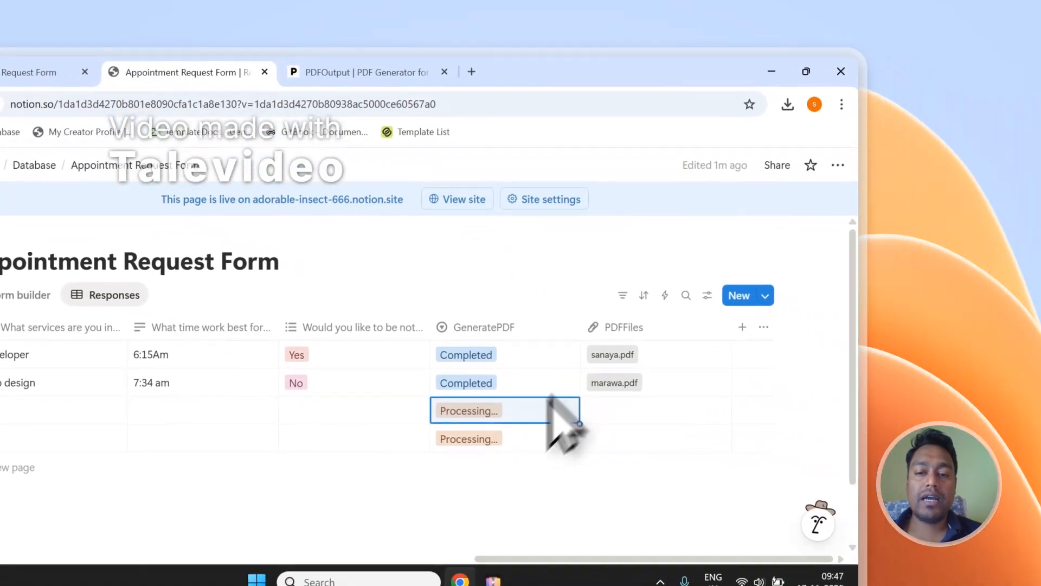